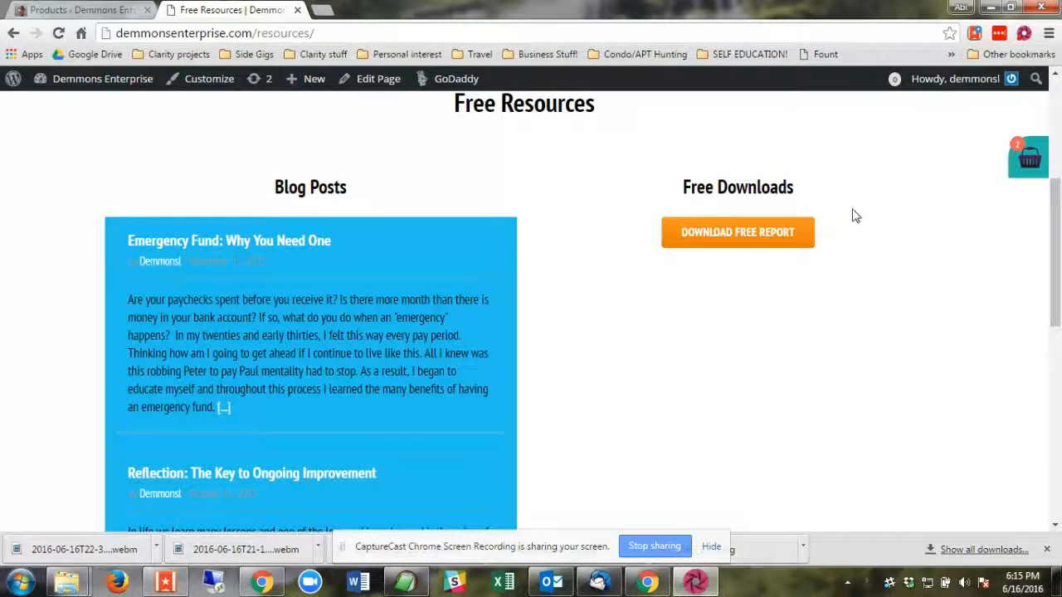
- Switch from the live Free Resources page to the site admin and review the list of all posts
scroll(855, 216, "up", 1)
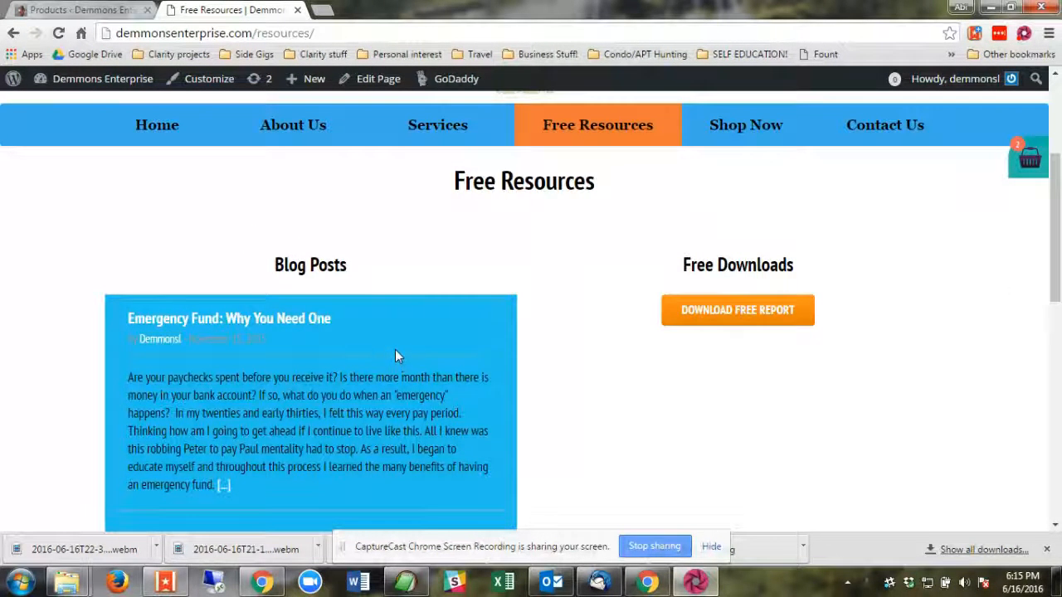
left_click(68, 9)
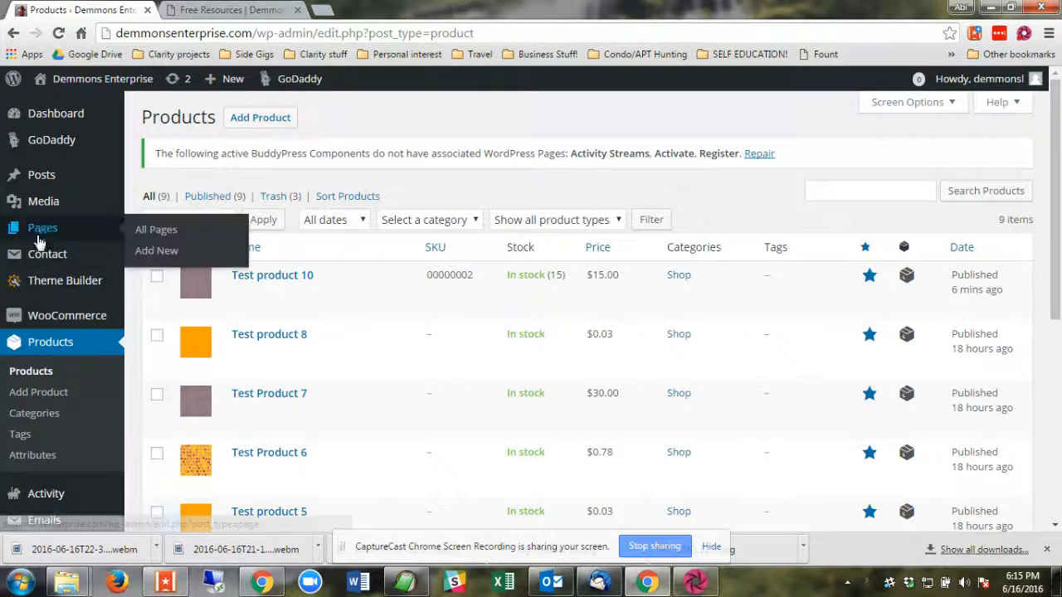
left_click(34, 184)
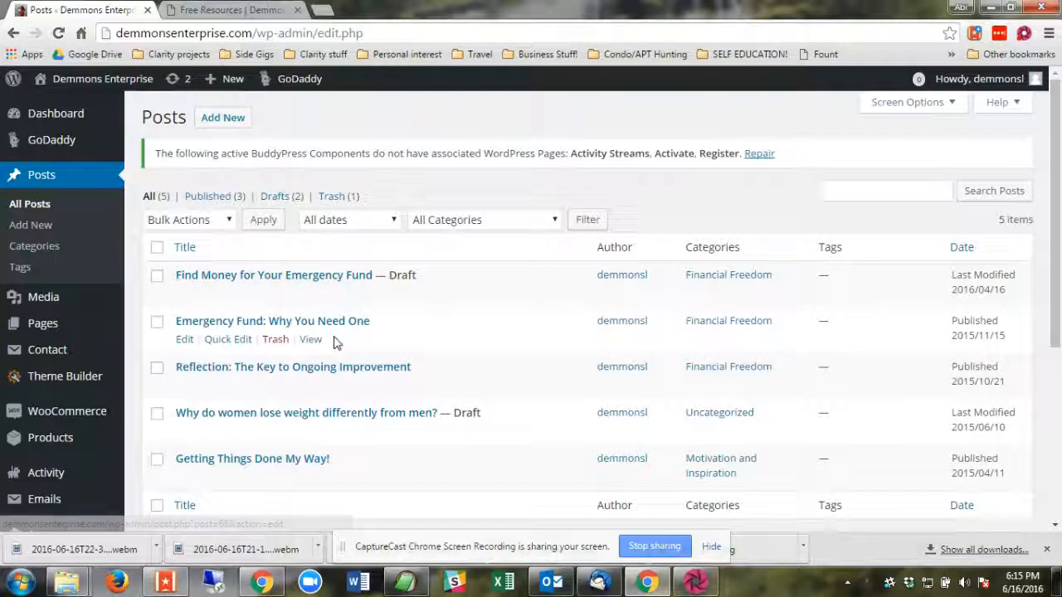
scroll(331, 341, "down", 1)
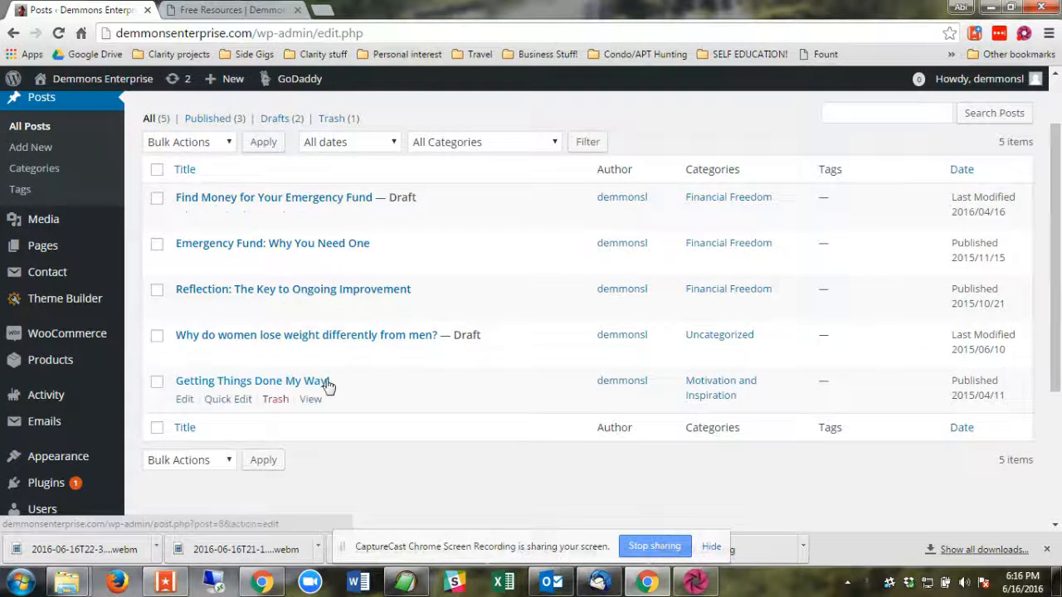
- Review the blog post excerpts on the live Free Resources page, comparing them with the posts in the admin list
left_click(232, 10)
scroll(285, 328, "down", 3)
scroll(284, 328, "down", 5)
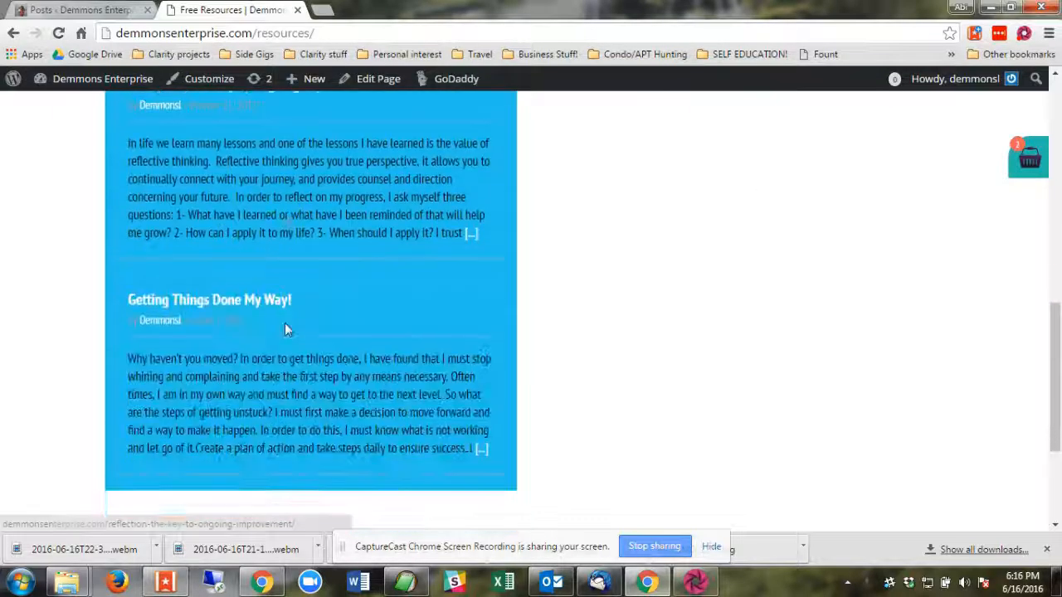
scroll(303, 331, "up", 3)
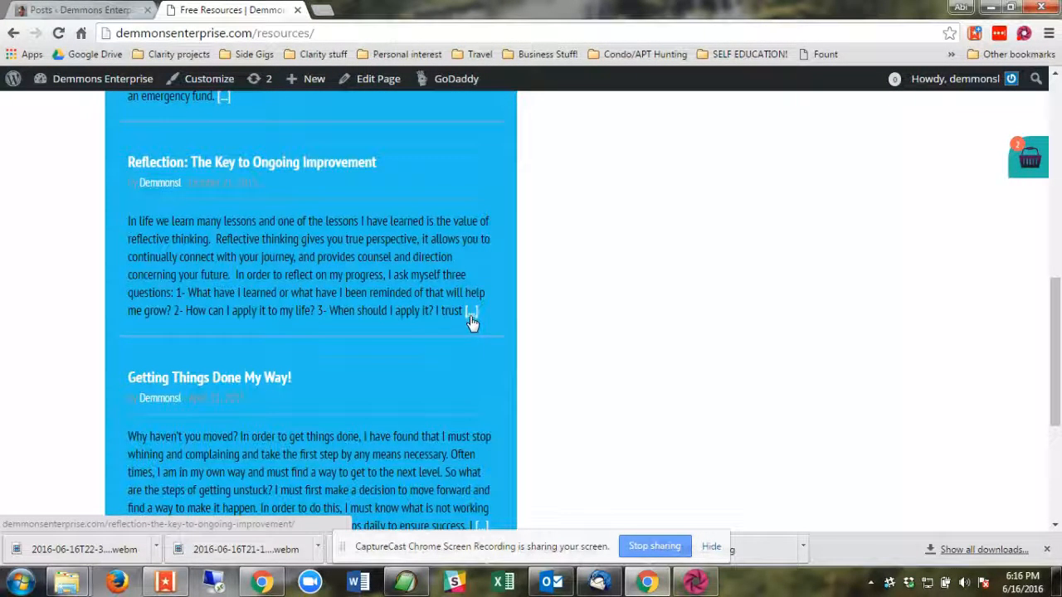
scroll(471, 322, "up", 4)
scroll(440, 264, "up", 2)
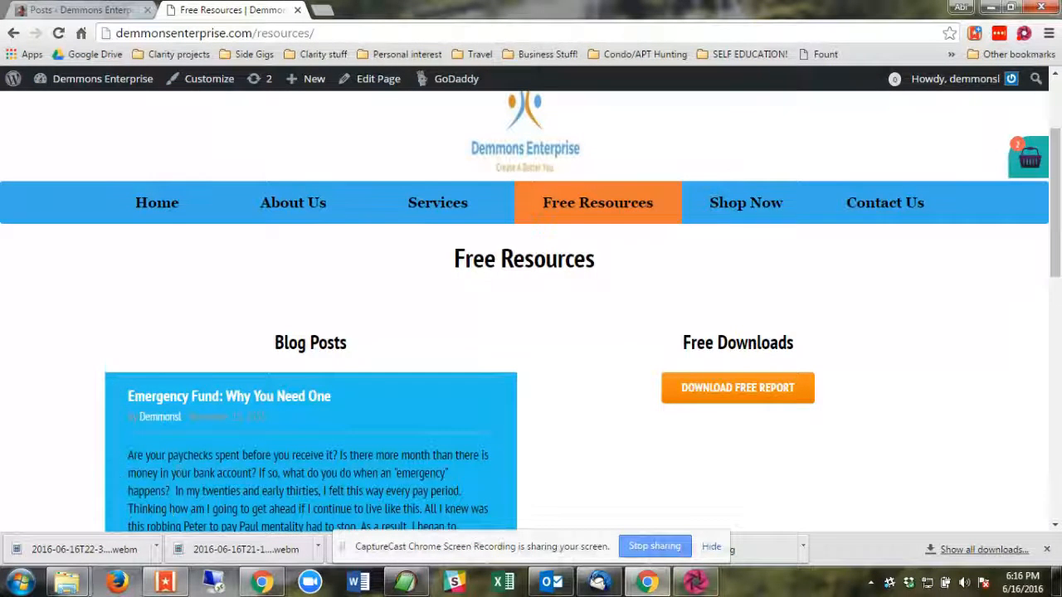
scroll(112, 274, "down", 3)
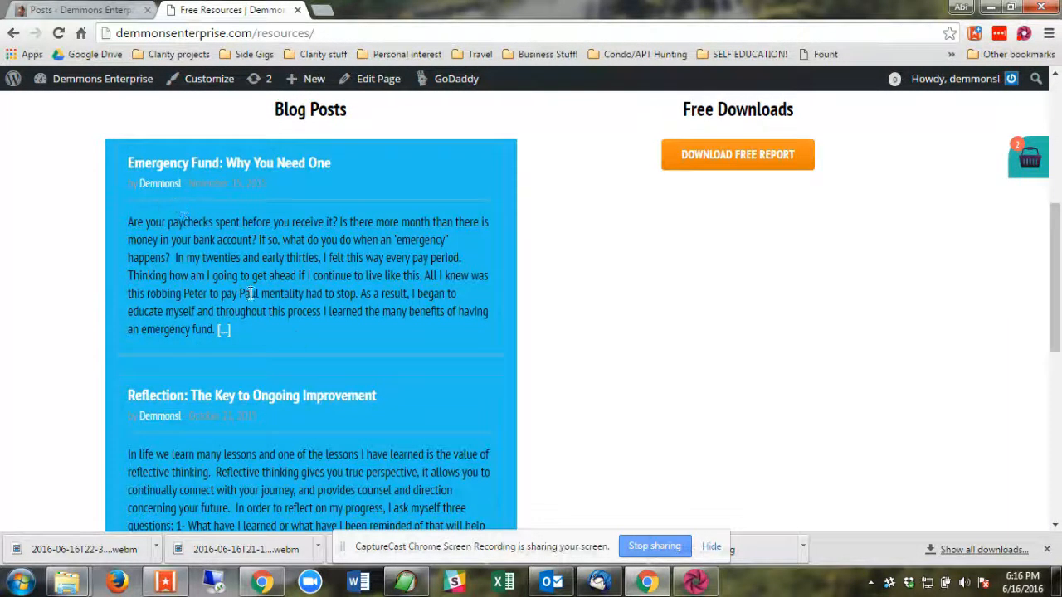
scroll(547, 265, "up", 2)
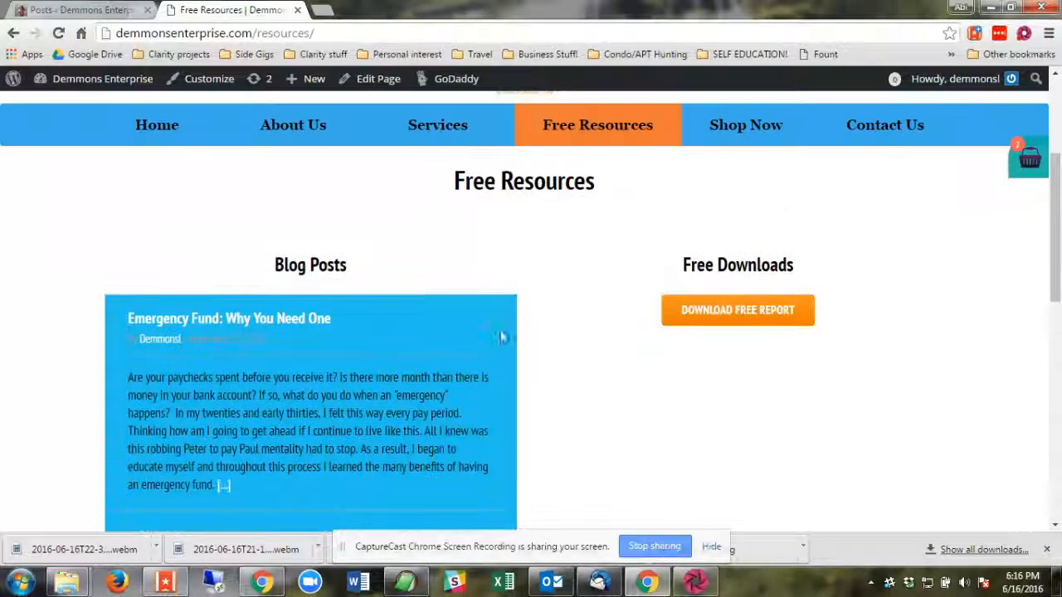
- Open the regular Free Resources page, the one not marked Posts Page, for editing from the site's page list
left_click(92, 10)
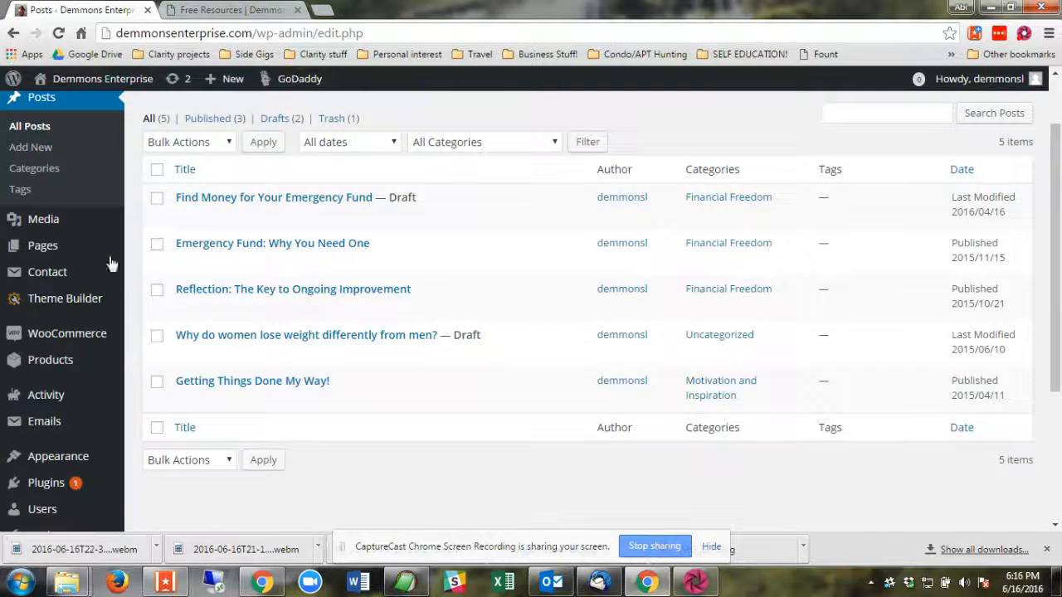
left_click(32, 245)
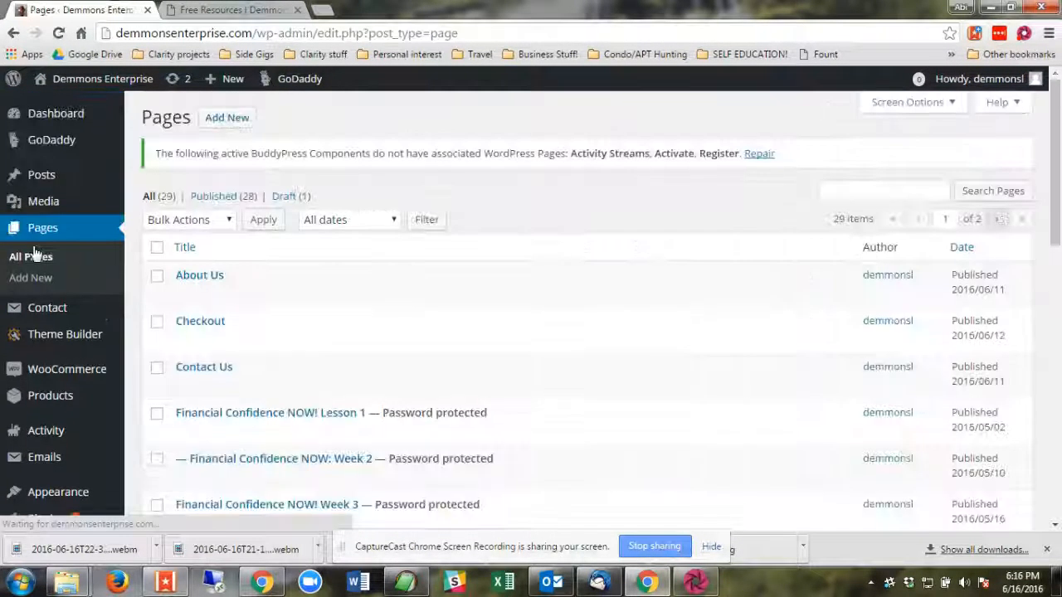
scroll(500, 327, "down", 6)
left_click(239, 224)
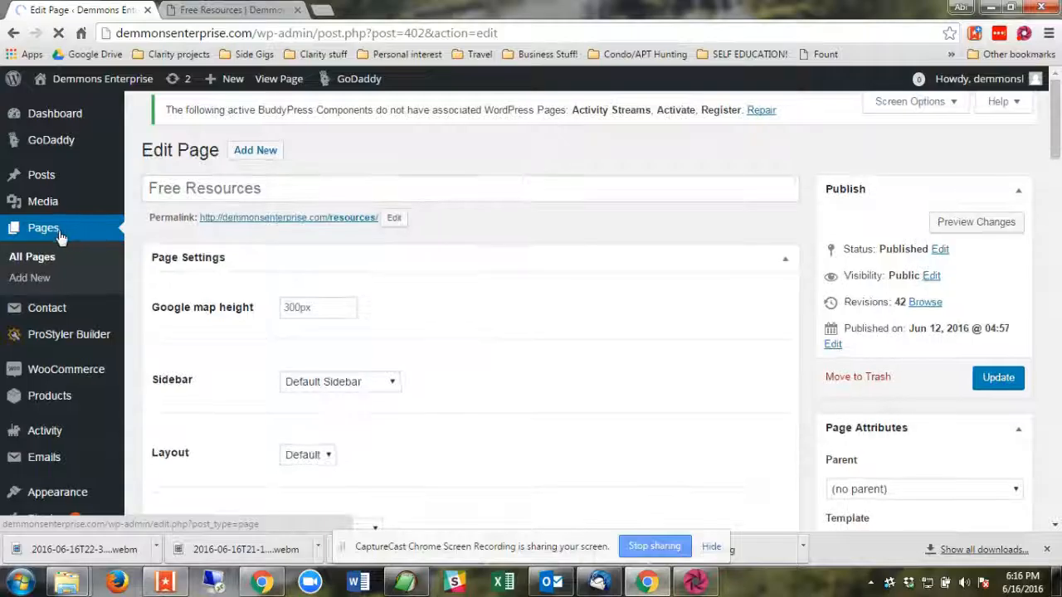
- Open the Free Resources entry marked Posts Page and inspect its page settings
left_click(61, 227)
scroll(315, 274, "down", 5)
left_click(234, 259)
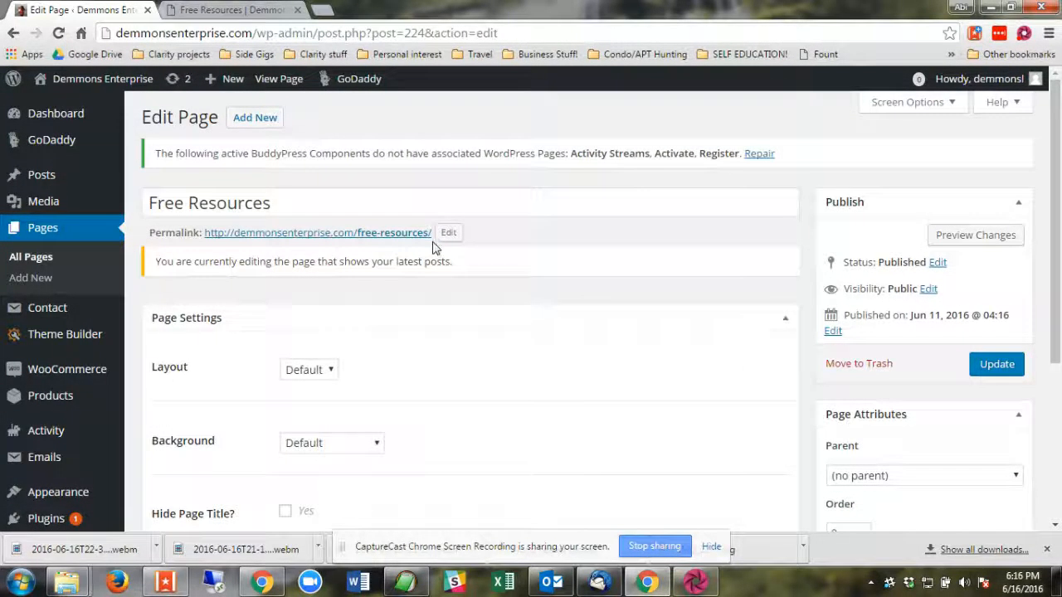
scroll(580, 257, "down", 3)
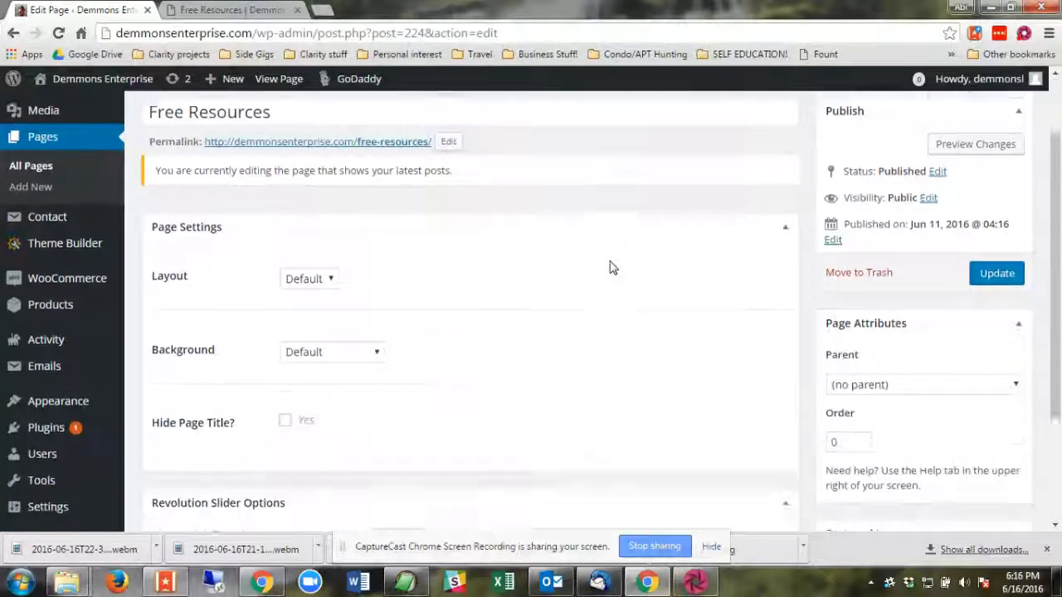
scroll(609, 271, "up", 2)
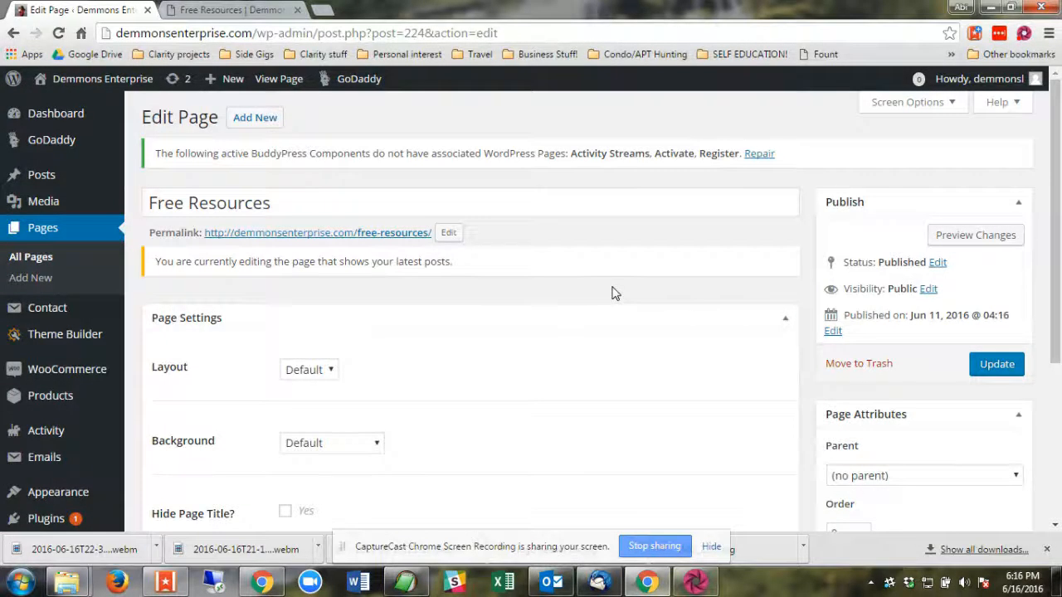
- Reopen the regular Free Resources page for editing and open the settings of its blog post element
left_click(38, 234)
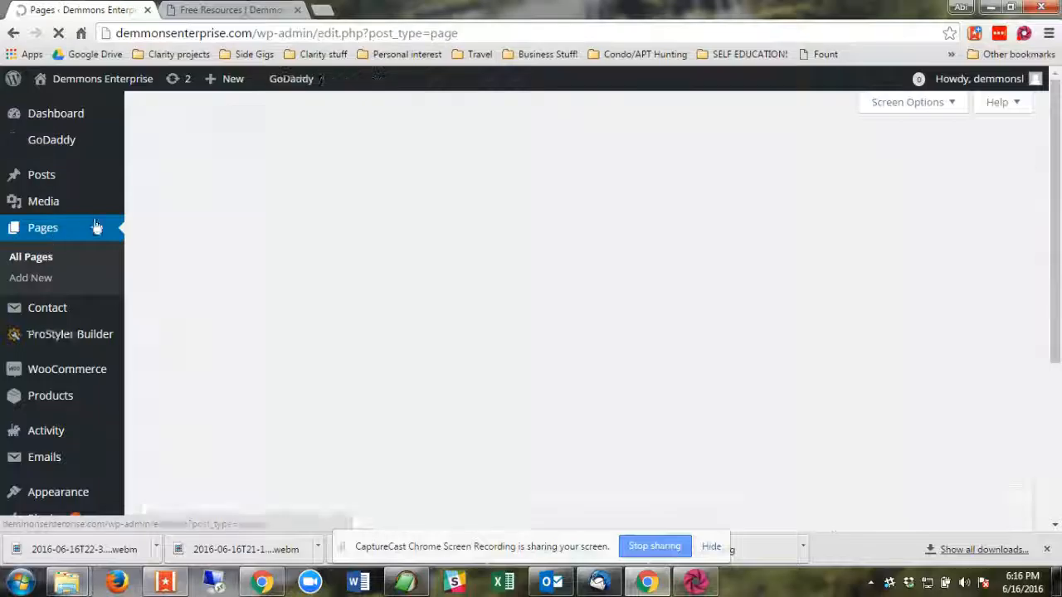
scroll(365, 324, "down", 6)
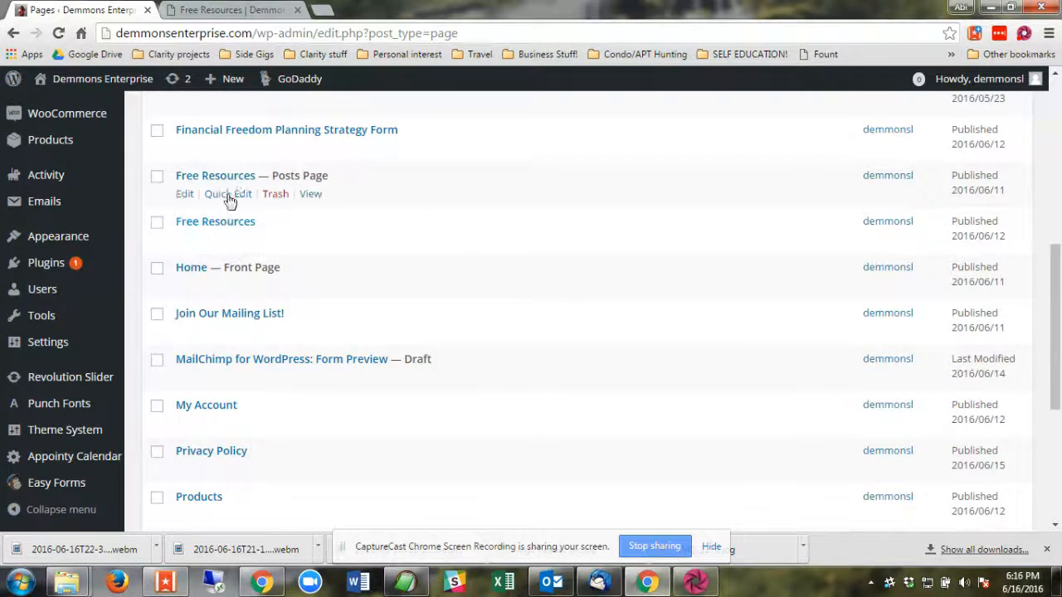
left_click(239, 222)
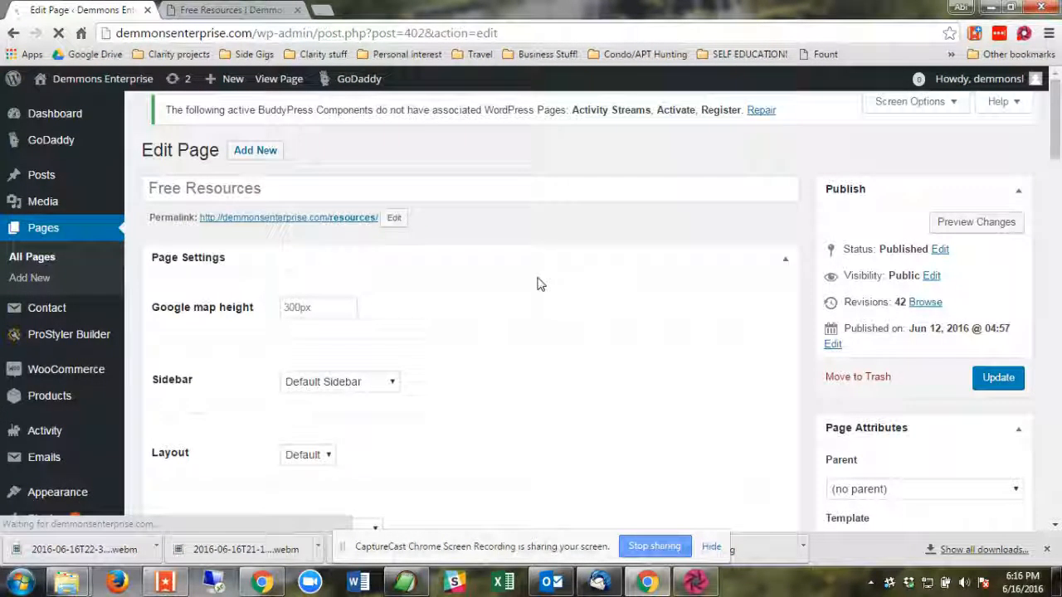
scroll(620, 258, "down", 1)
scroll(621, 258, "down", 4)
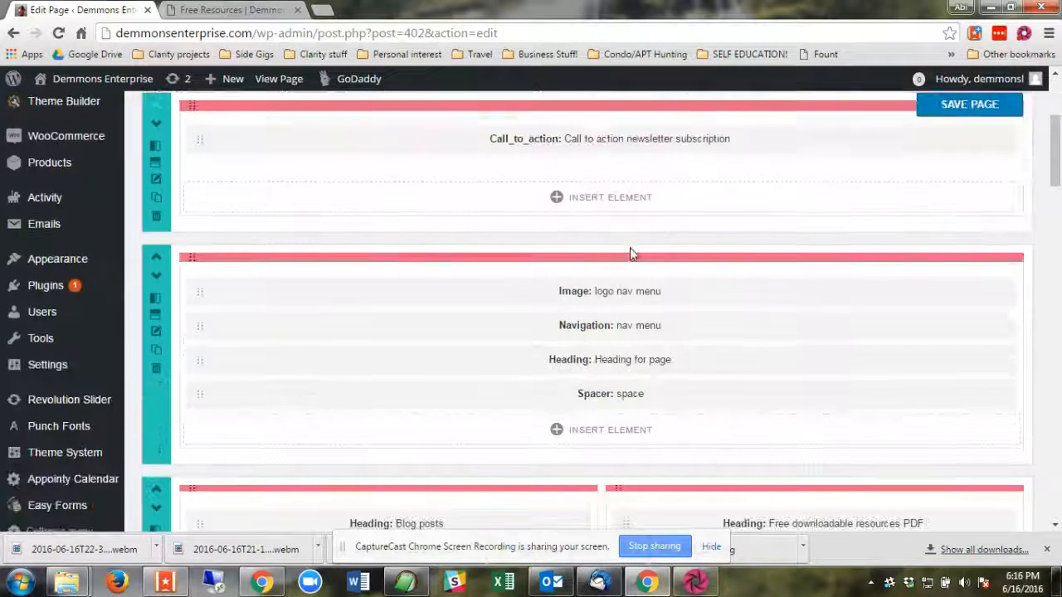
scroll(629, 243, "down", 1)
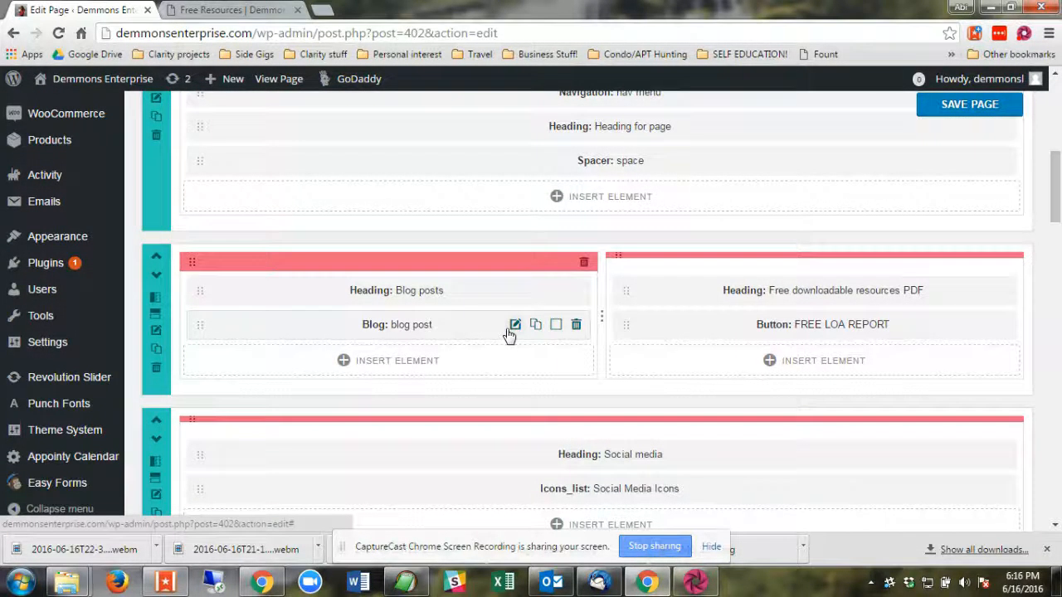
left_click(515, 325)
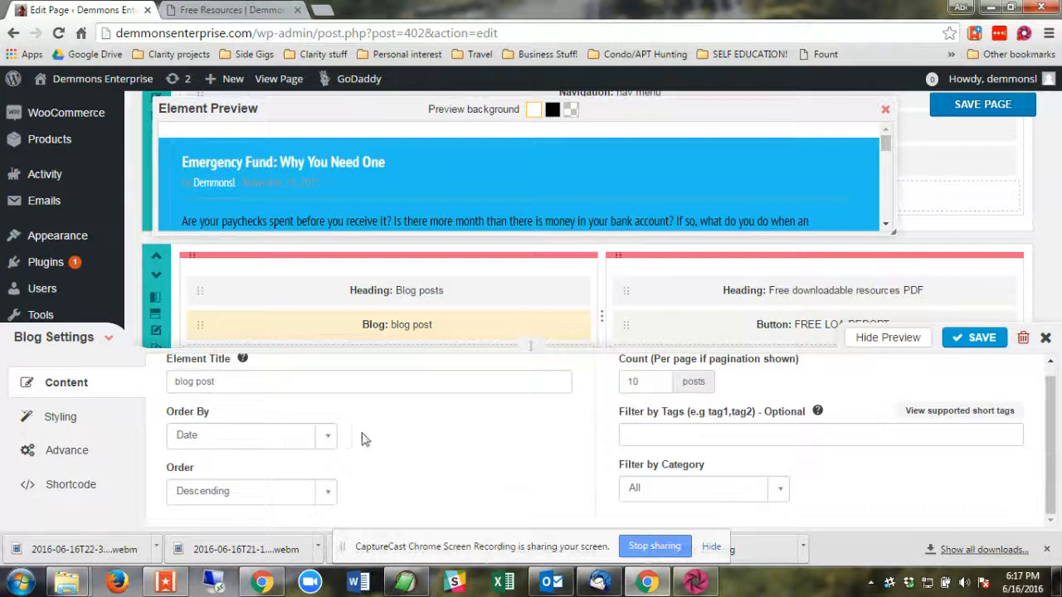
- Enlarge the element preview and examine the blog element's Order By, Order and Filter by Category options
left_click_drag(892, 233, 912, 312)
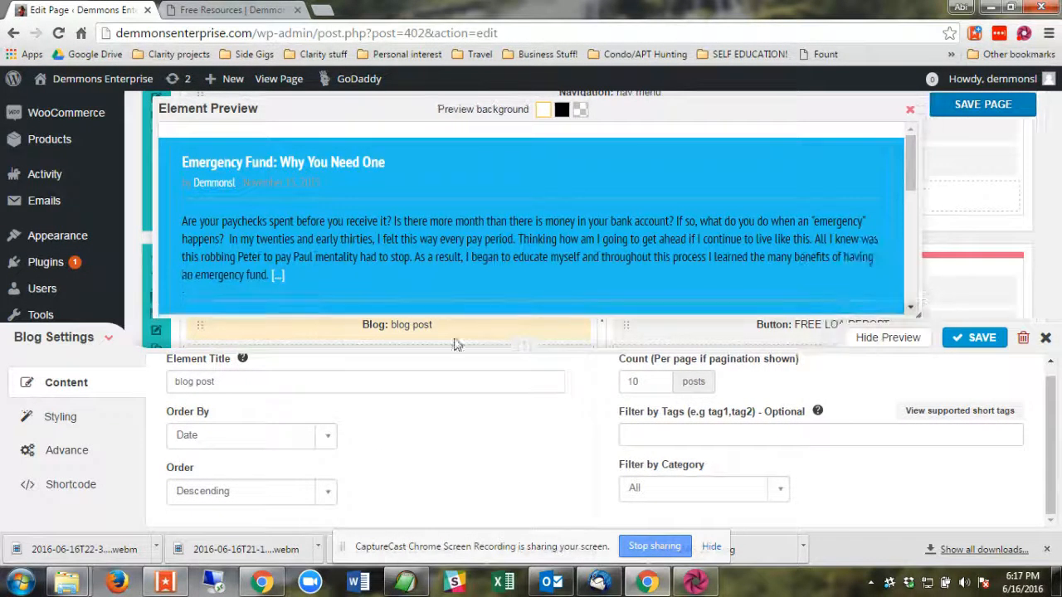
left_click(330, 447)
left_click(327, 446)
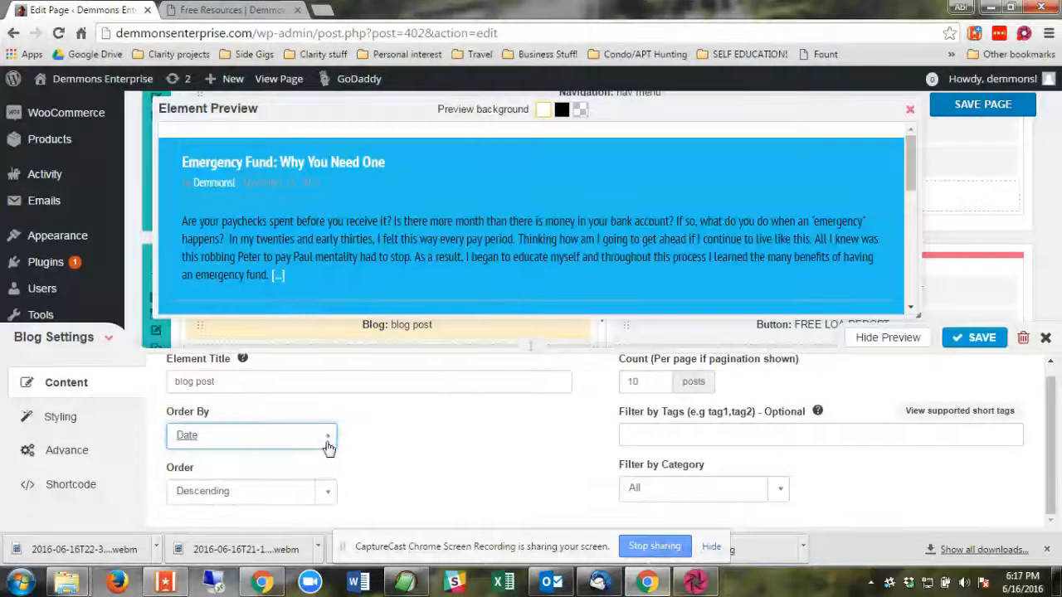
left_click(327, 495)
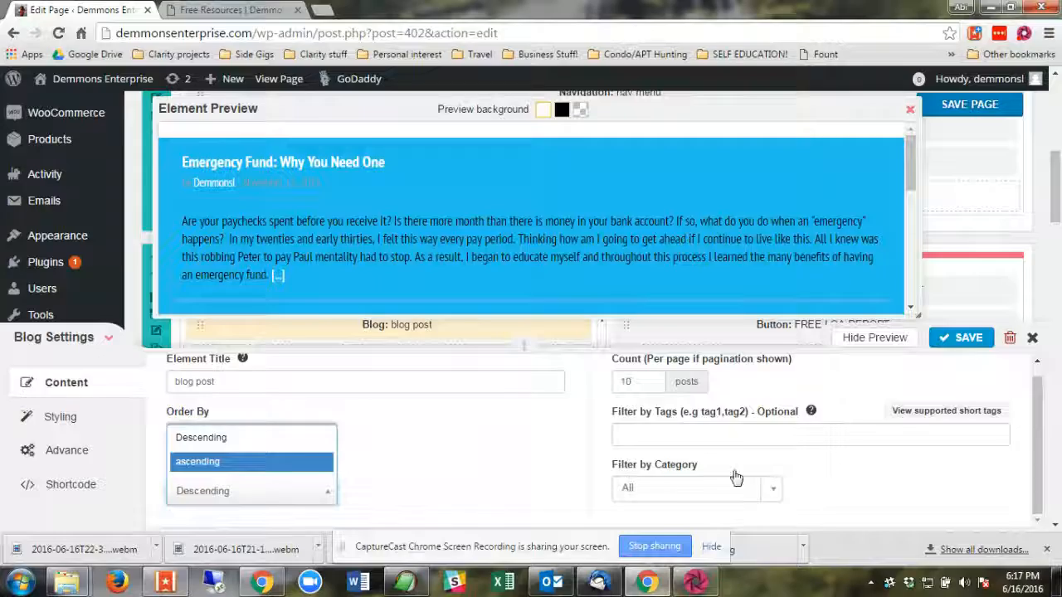
left_click(775, 491)
left_click(775, 491)
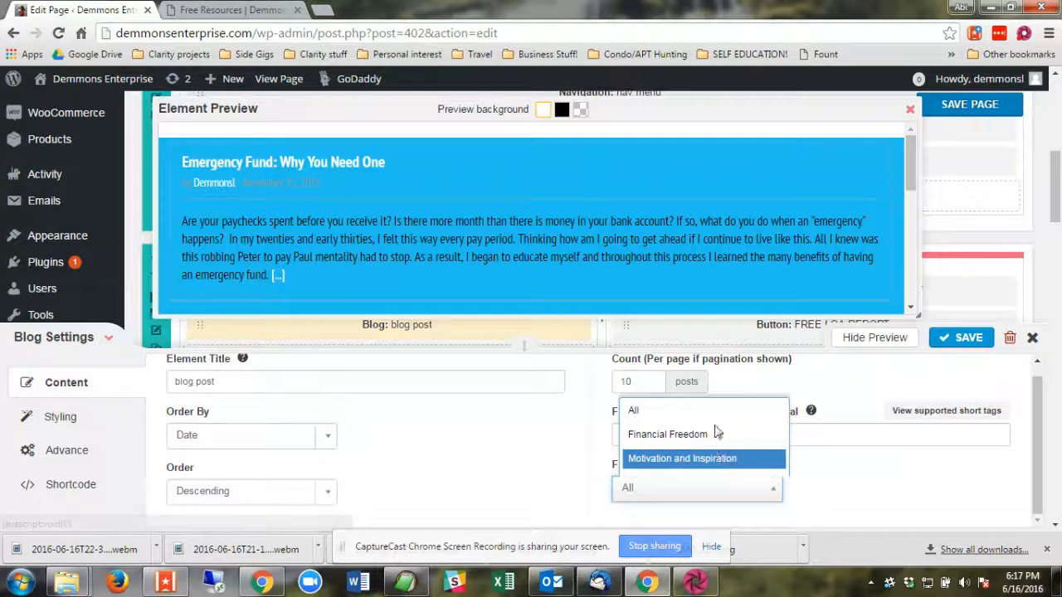
left_click(827, 495)
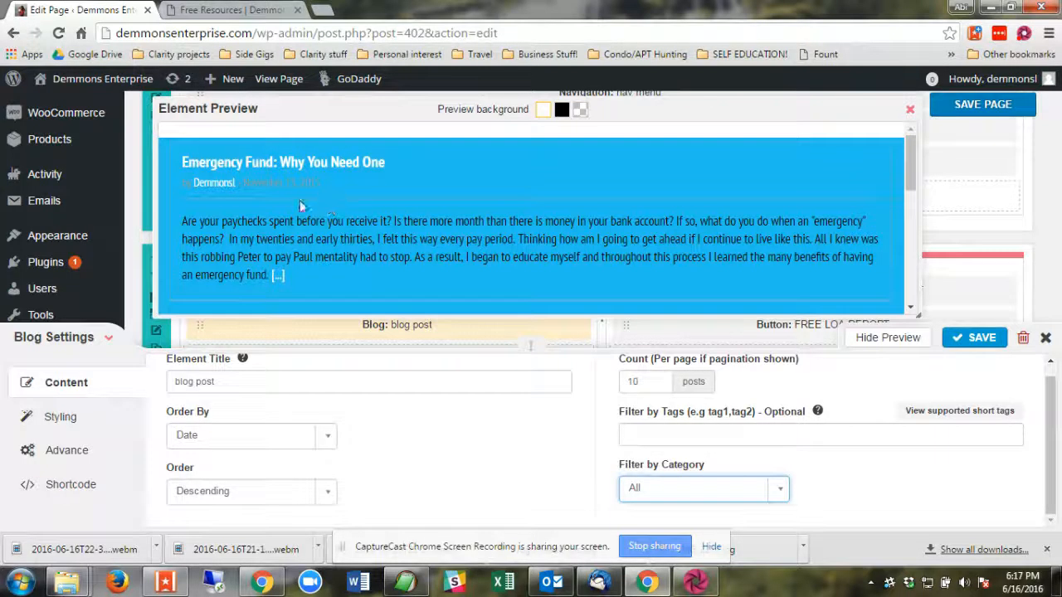
- Set the blog element's columns to 2 in its styling settings and check the layout in the preview
left_click(61, 423)
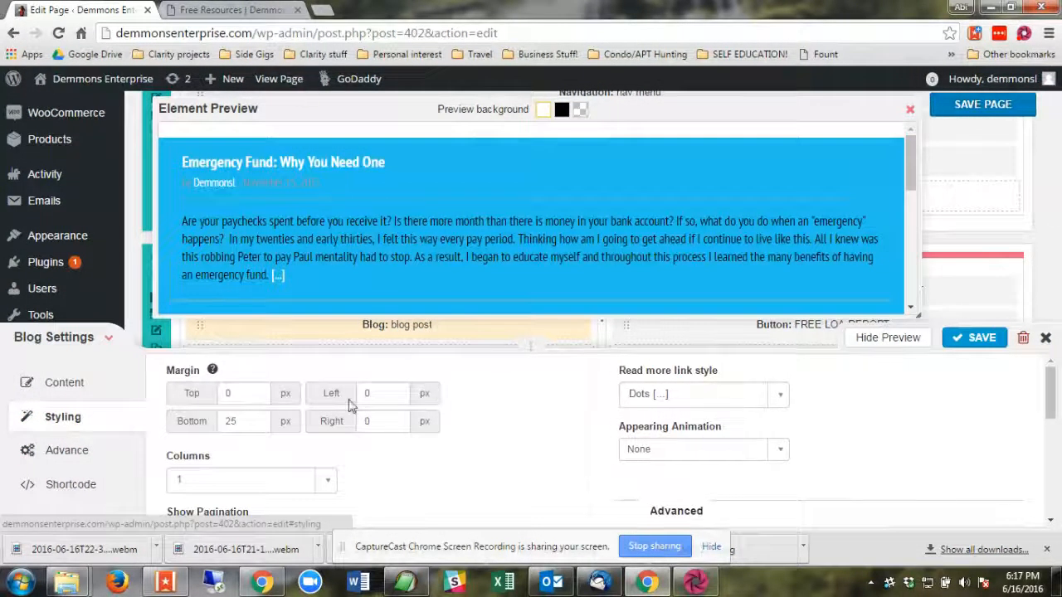
scroll(343, 418, "down", 1)
scroll(343, 417, "up", 1)
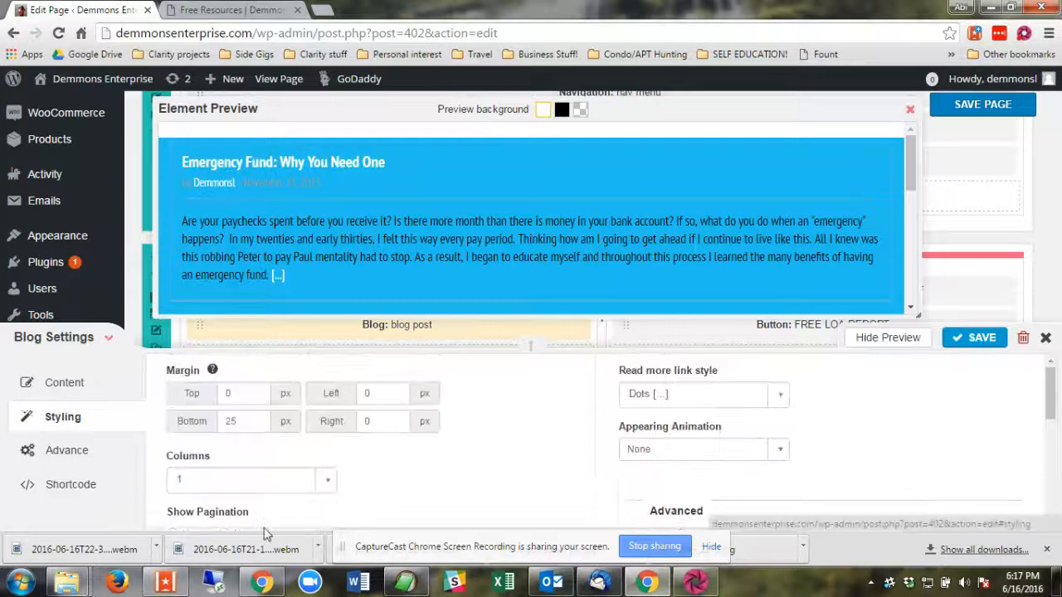
left_click(330, 487)
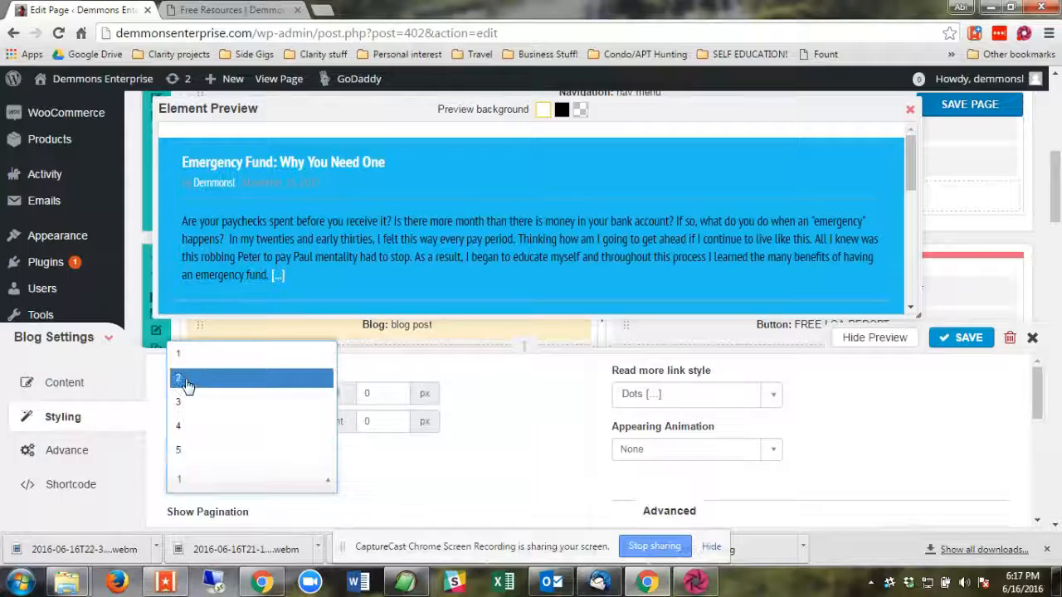
left_click(398, 351)
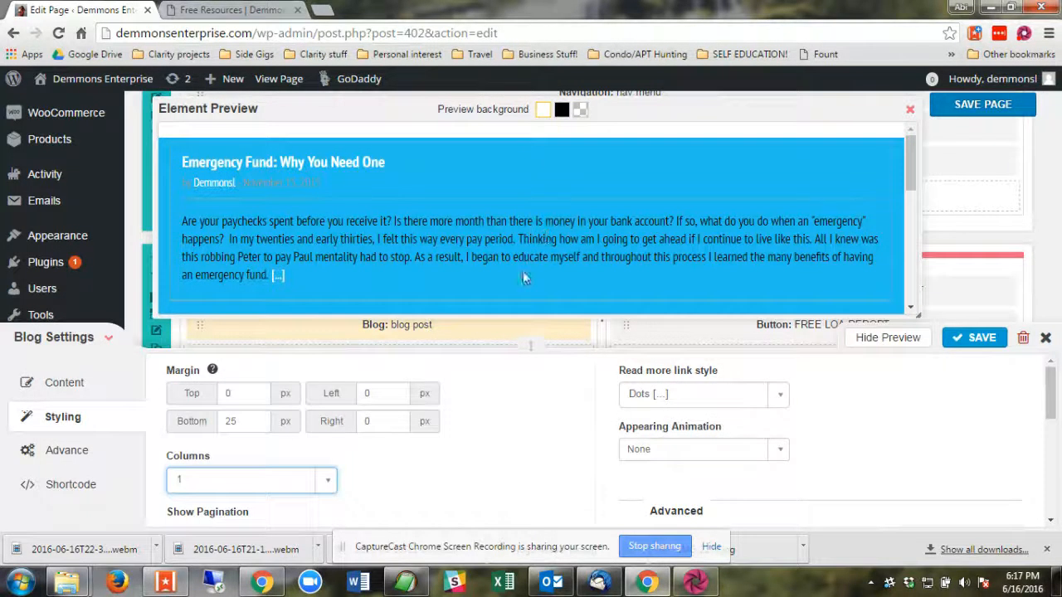
left_click(329, 482)
left_click(229, 378)
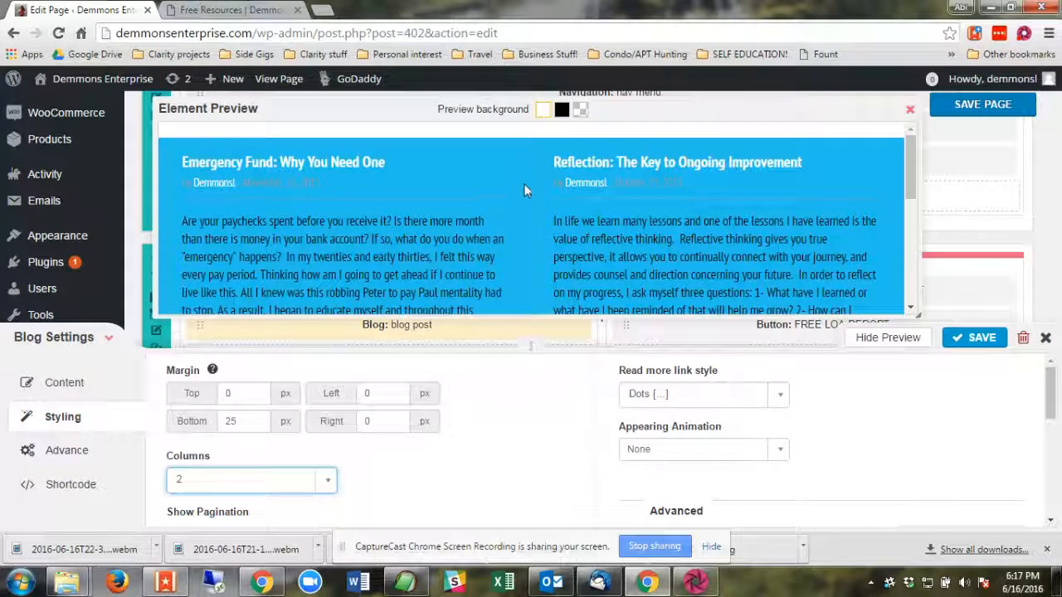
scroll(531, 187, "down", 6)
scroll(532, 214, "up", 6)
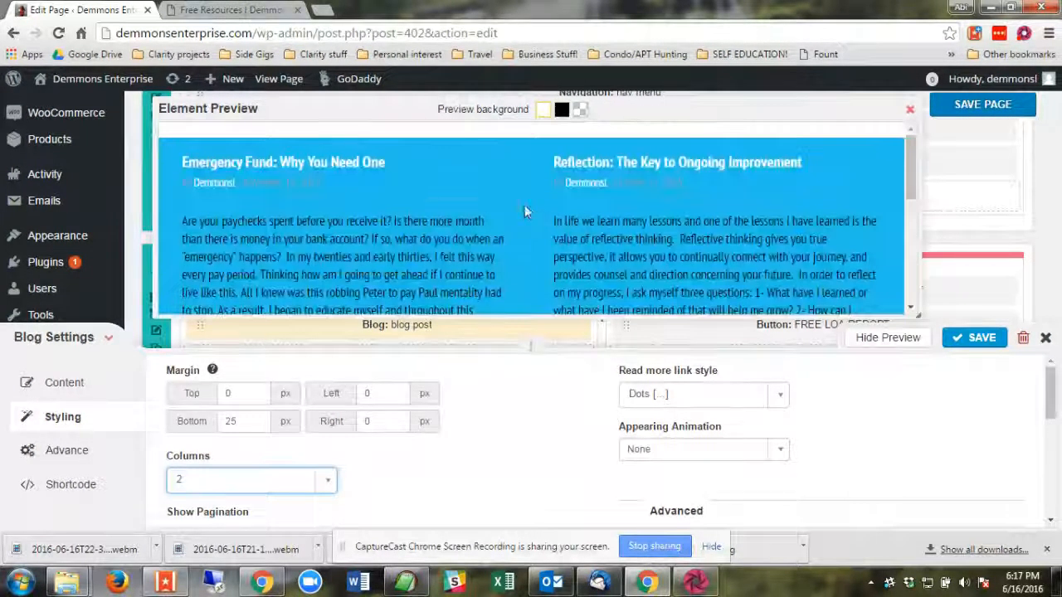
scroll(609, 220, "down", 2)
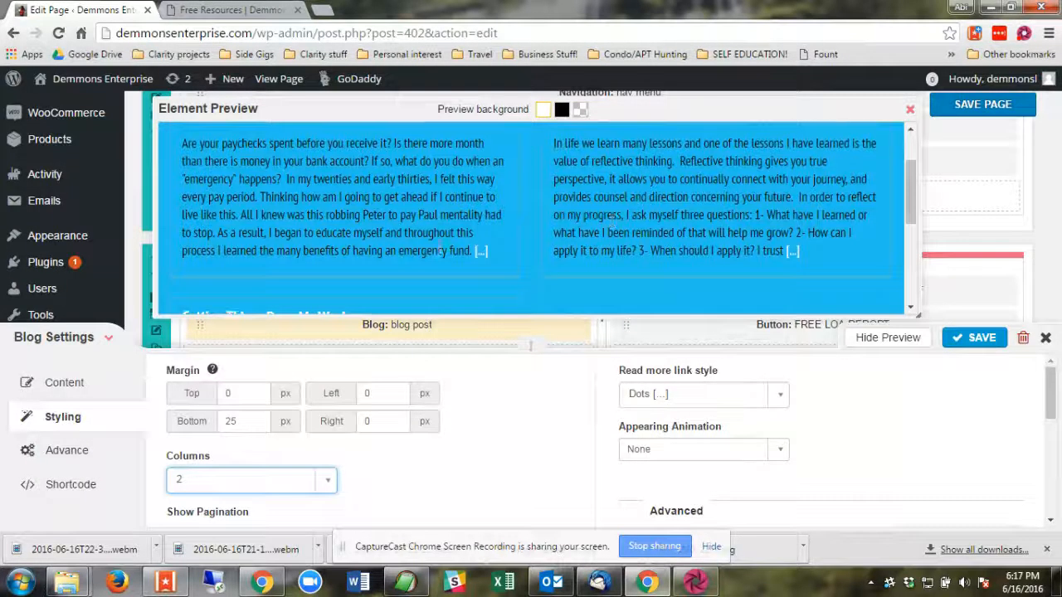
- Look through the remaining styling options, then save the blog element and the page
scroll(473, 488, "down", 3)
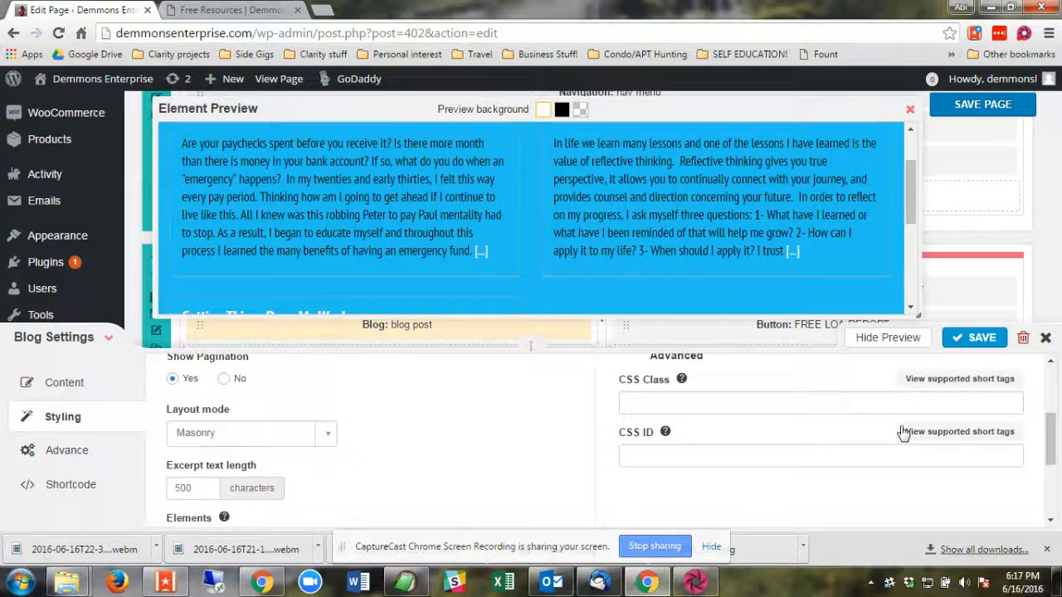
left_click(967, 339)
left_click(979, 109)
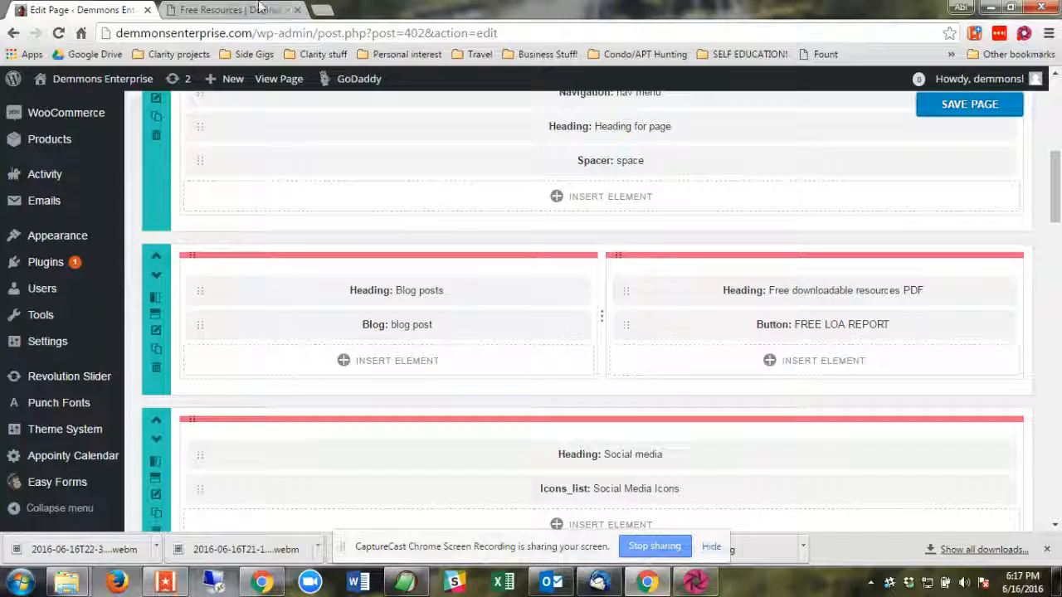
- Reload the live Free Resources page and look over the blog posts' column layout
left_click(259, 9)
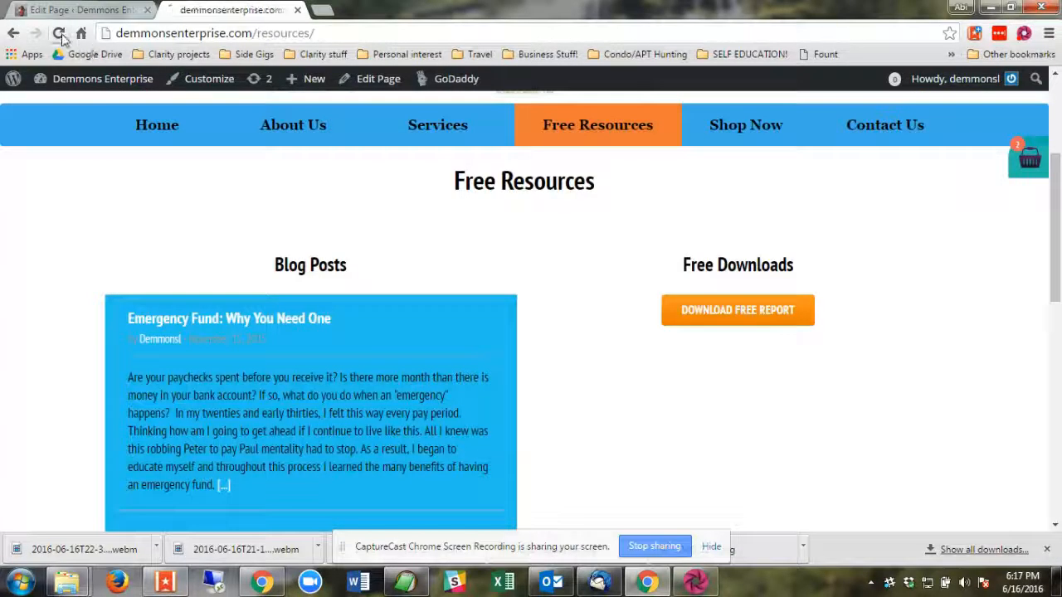
left_click(58, 33)
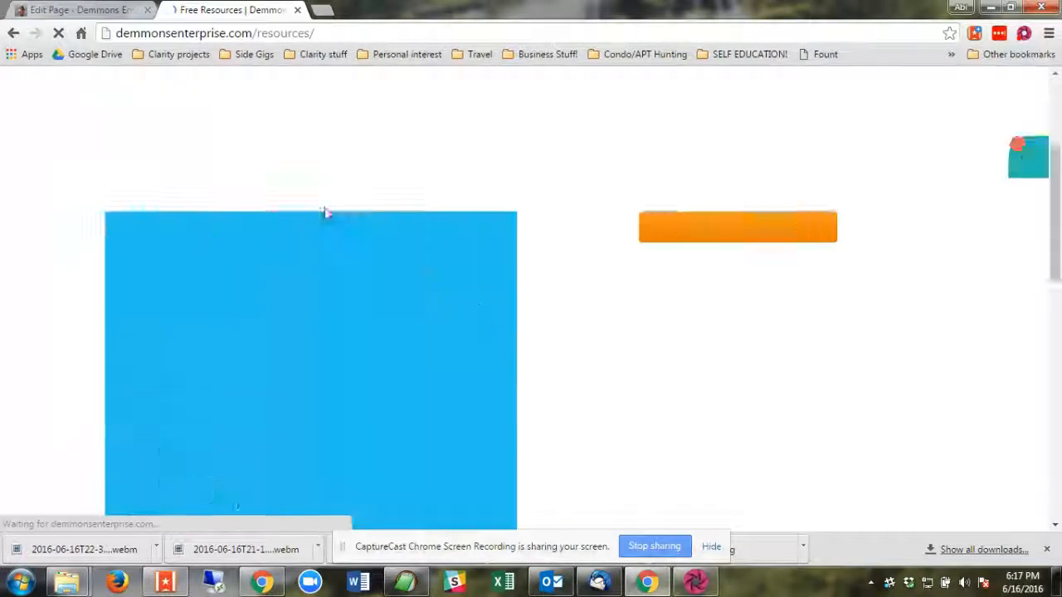
scroll(521, 267, "down", 8)
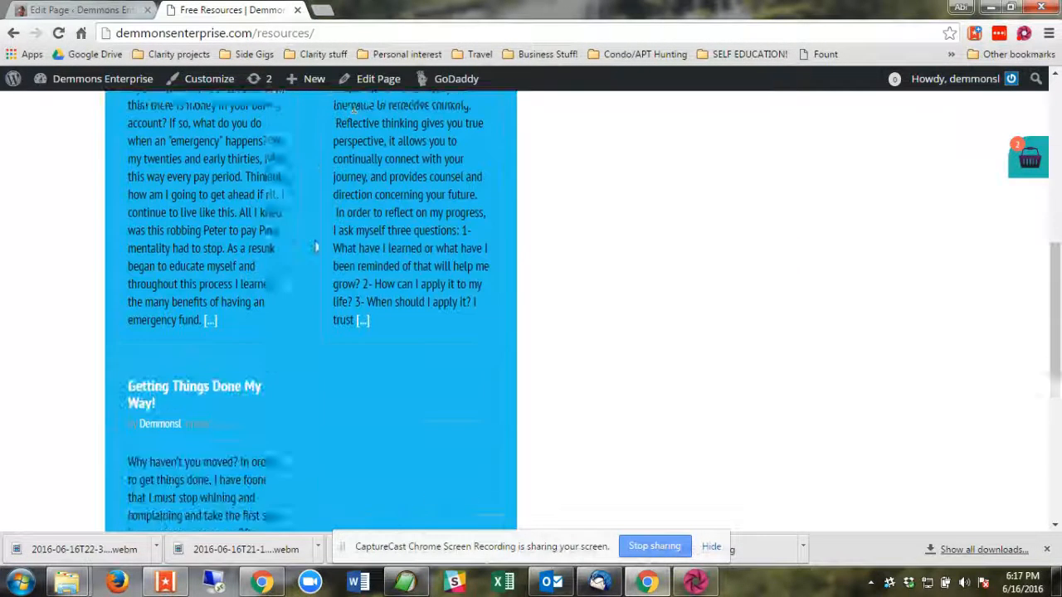
scroll(358, 245, "up", 10)
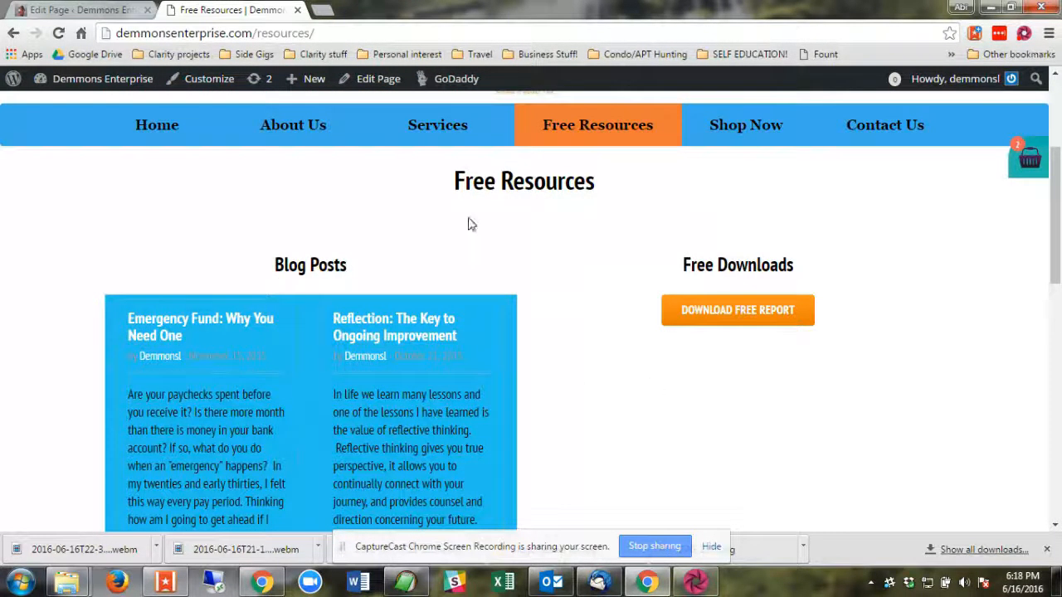
- Return to the page editor and set the blog post element's columns to 1 in its styling settings
left_click(89, 8)
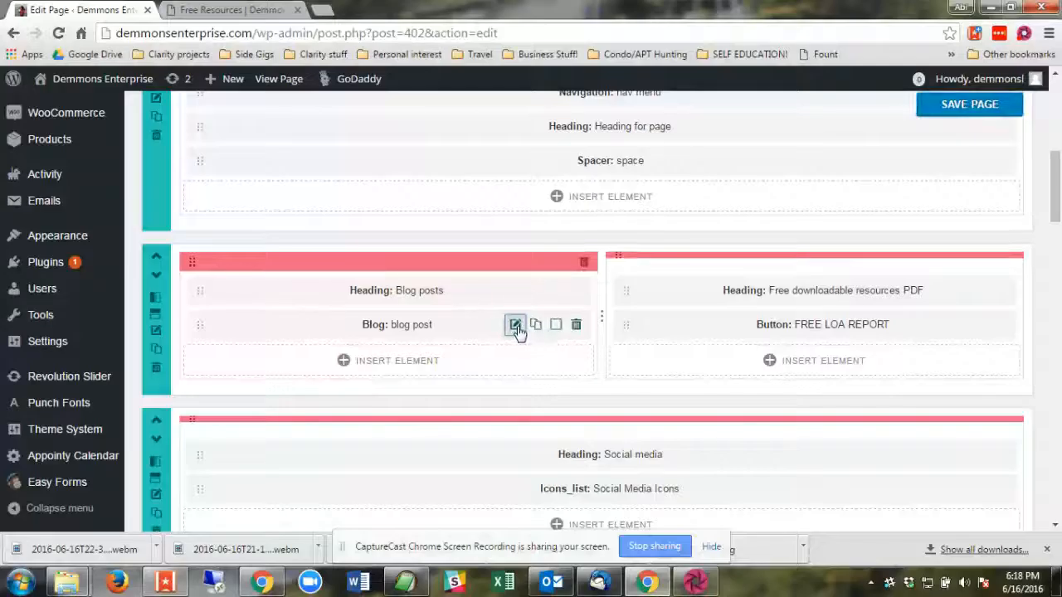
left_click(516, 324)
left_click(63, 415)
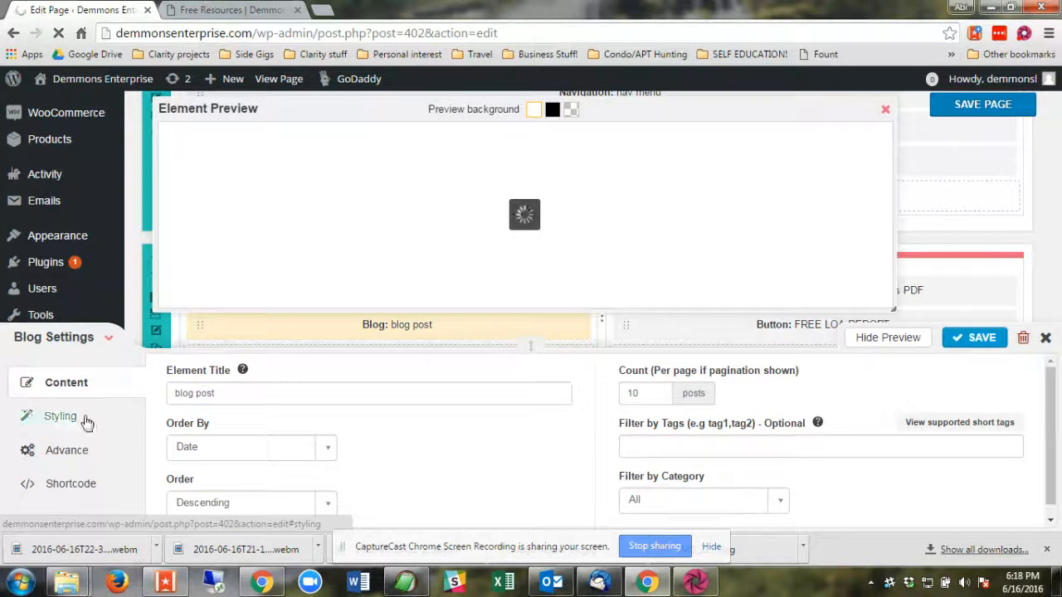
left_click(330, 478)
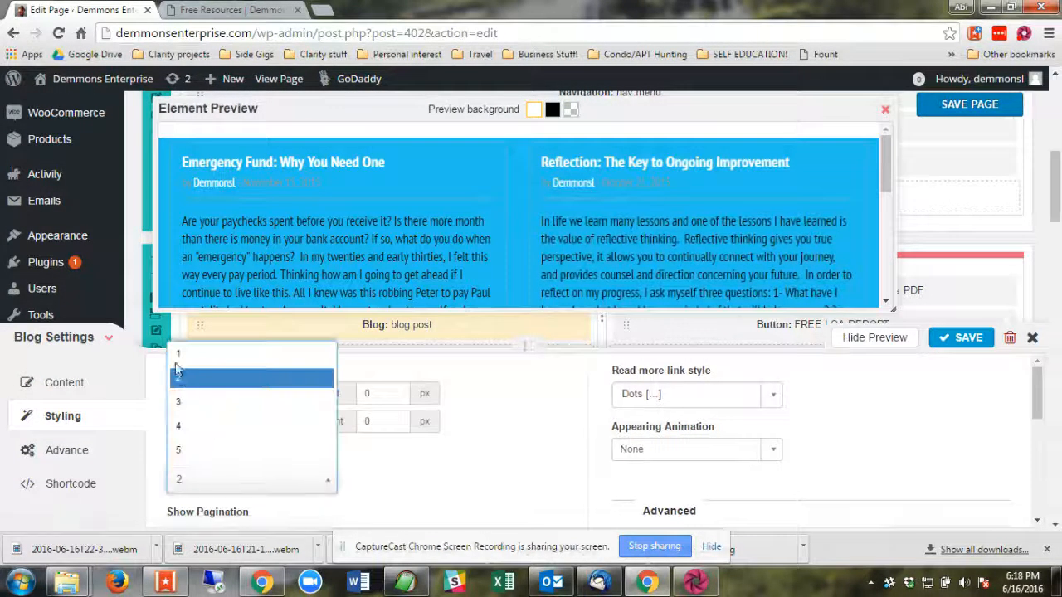
left_click(251, 459)
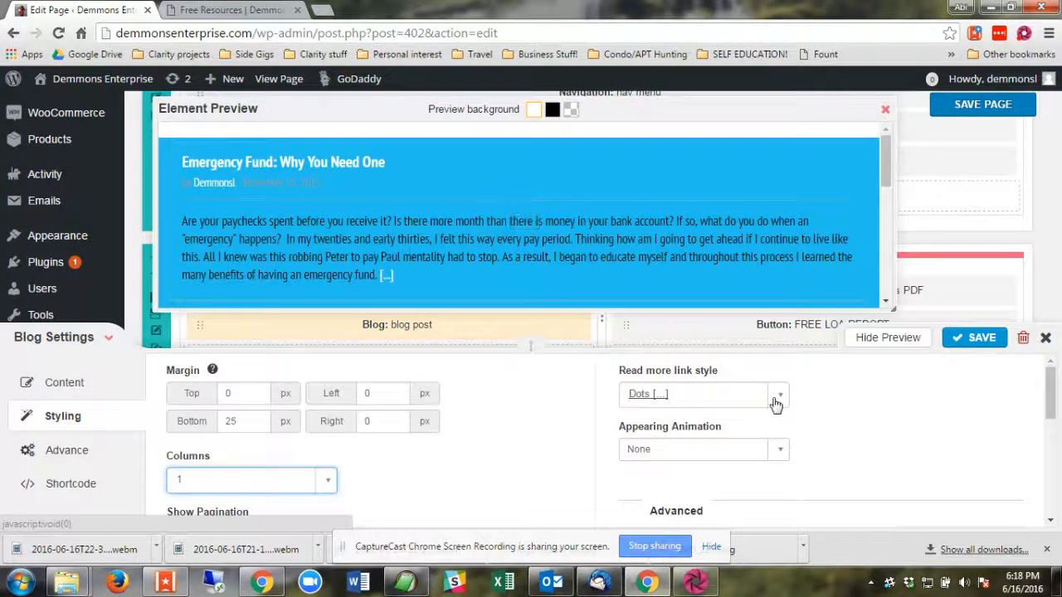
- Examine the blog element's remaining styling options, including Layout mode and the displayed post elements
scroll(477, 423, "down", 2)
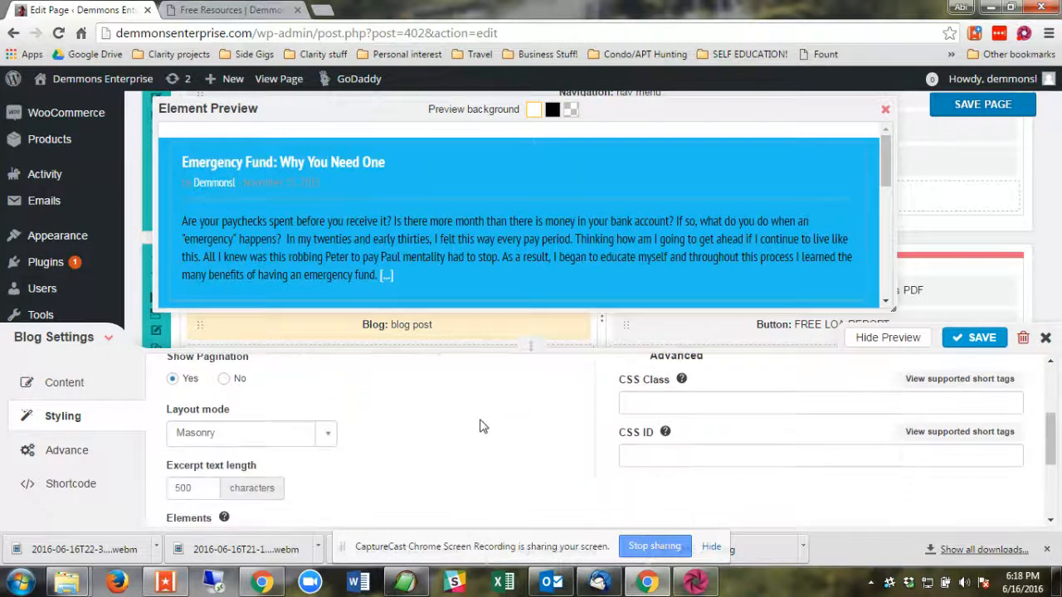
left_click(329, 437)
scroll(332, 443, "down", 2)
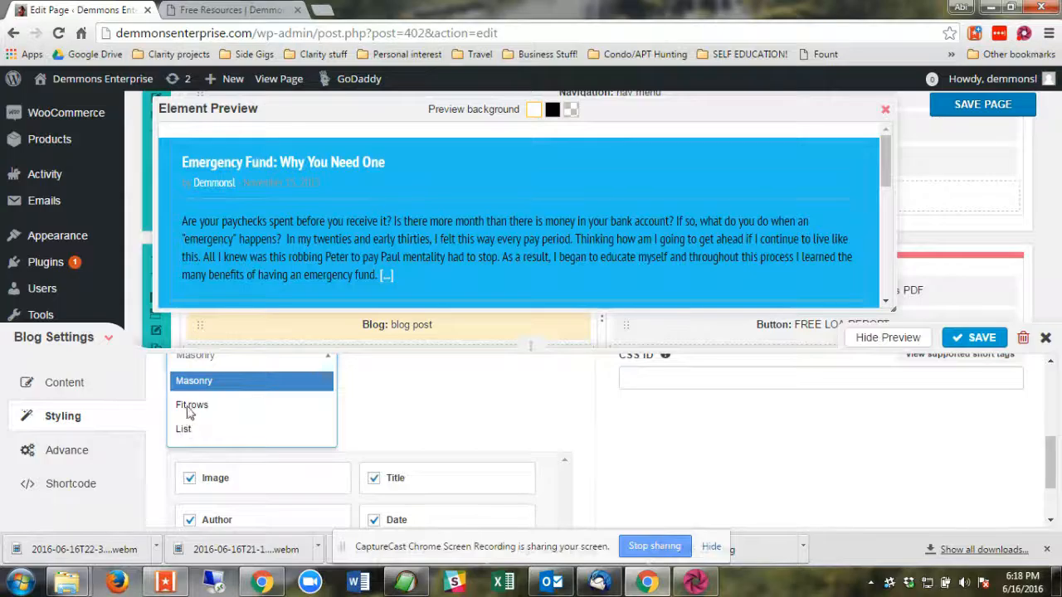
left_click(430, 404)
scroll(430, 404, "down", 1)
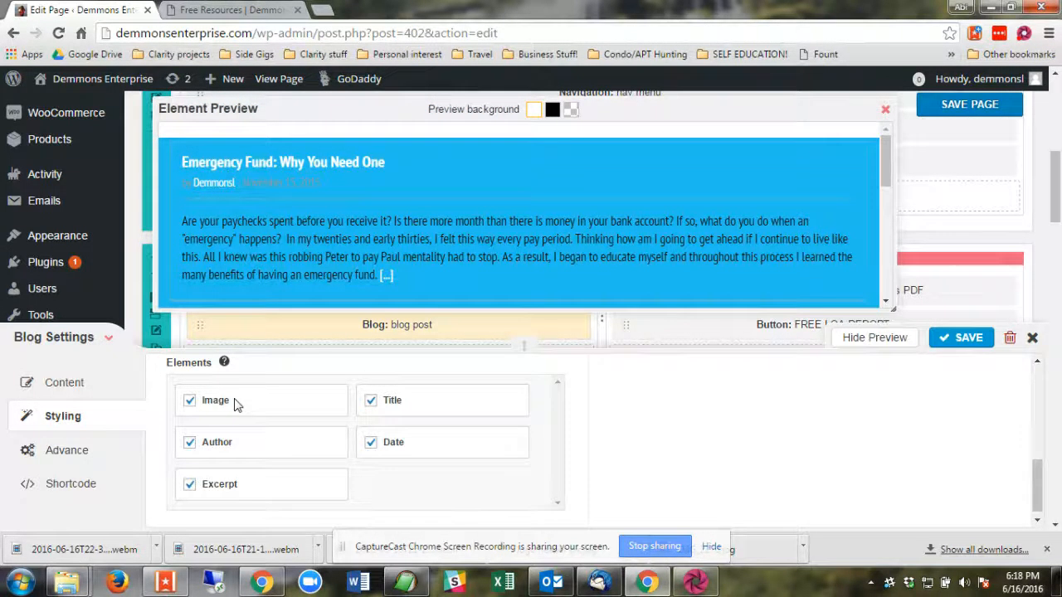
scroll(410, 452, "up", 10)
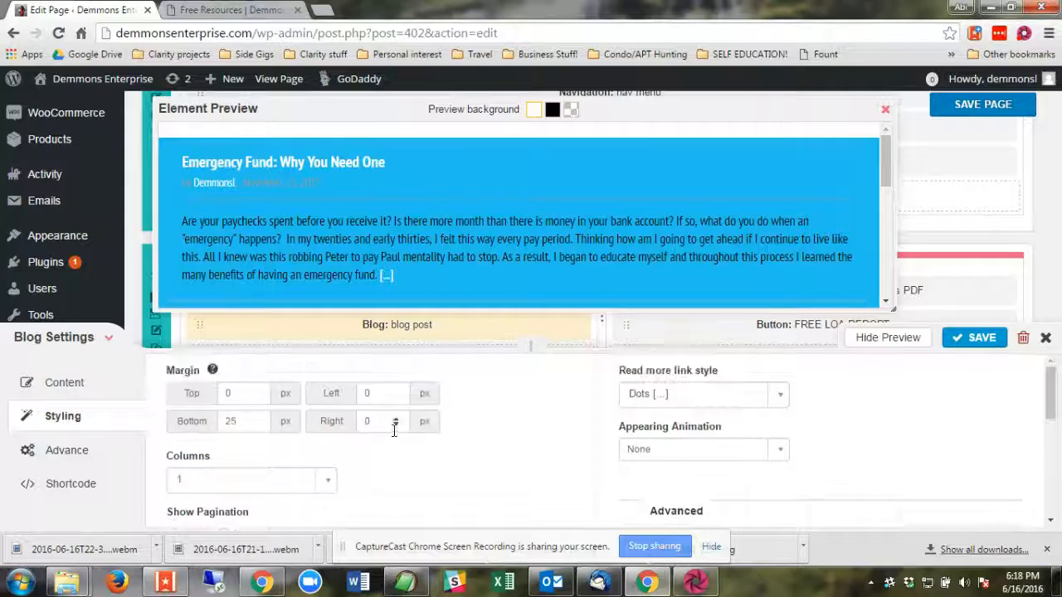
- Change the blog element's wrapper background color to light blue #9ccfe1, then save the element and the page
left_click(71, 459)
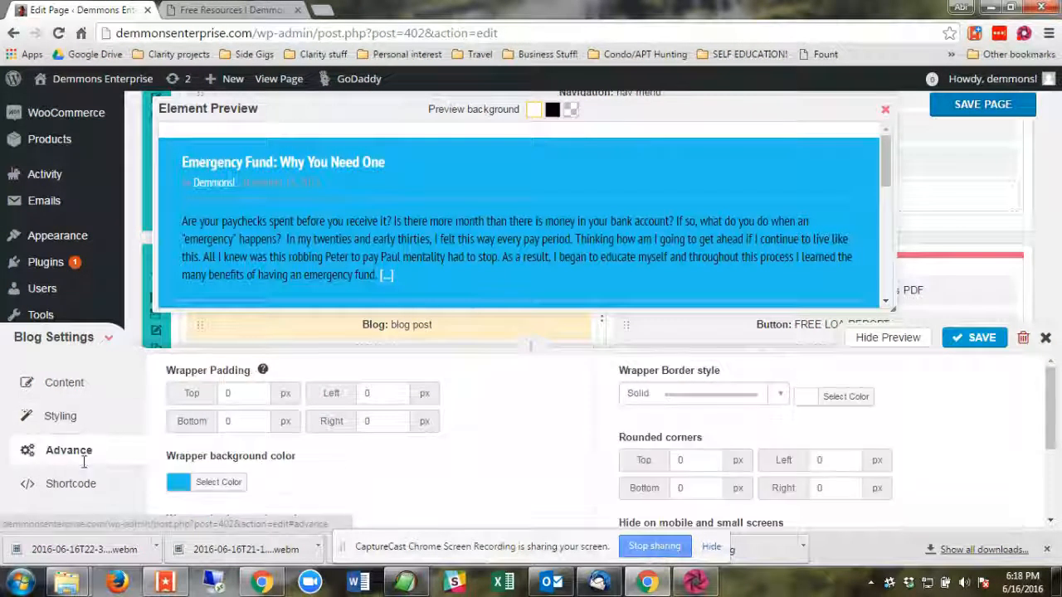
left_click(214, 484)
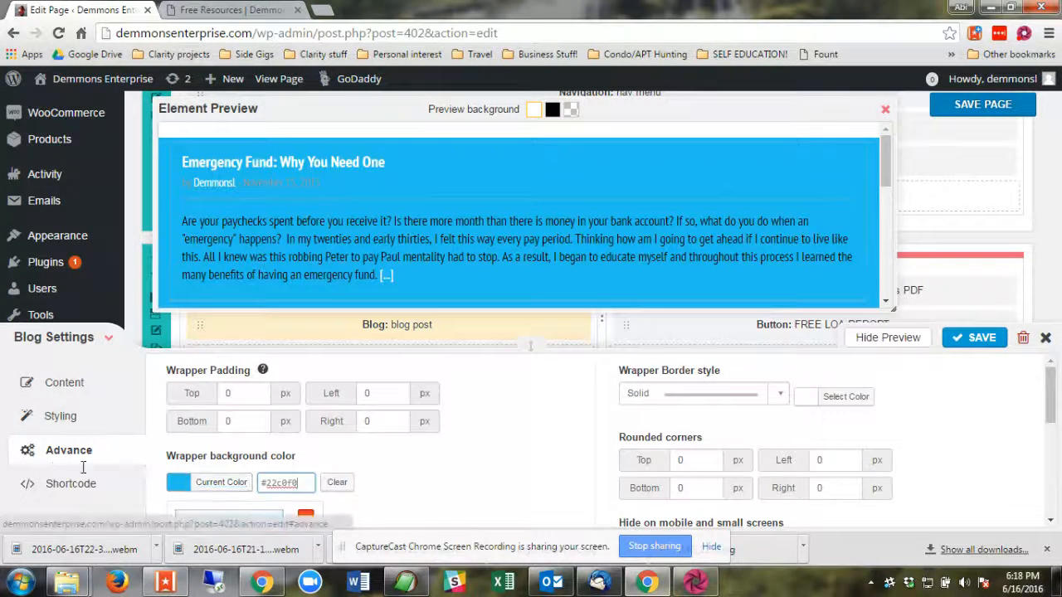
scroll(216, 472, "down", 2)
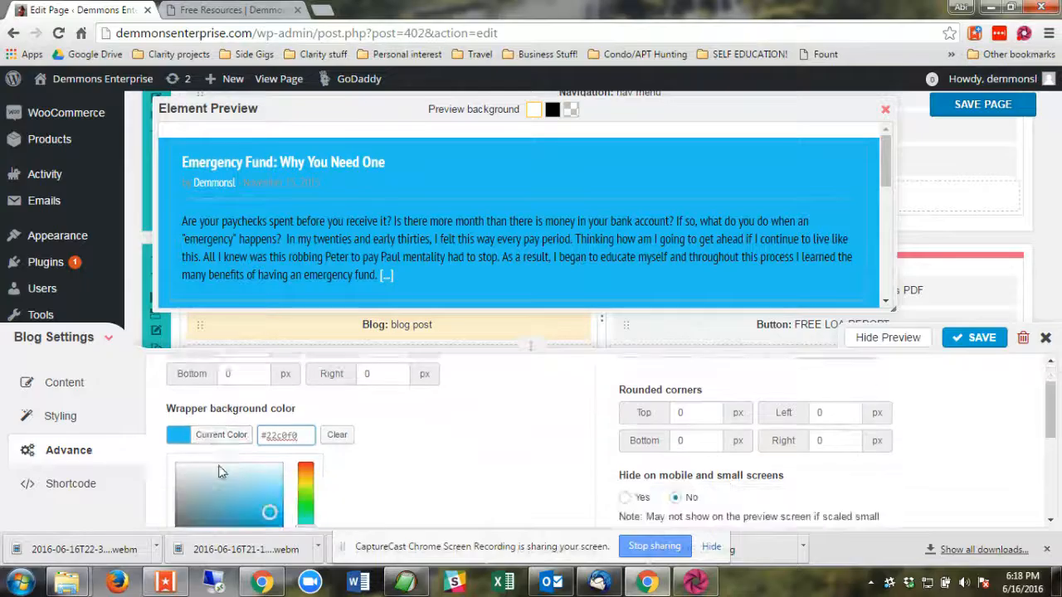
left_click(267, 482)
left_click_drag(266, 482, 229, 463)
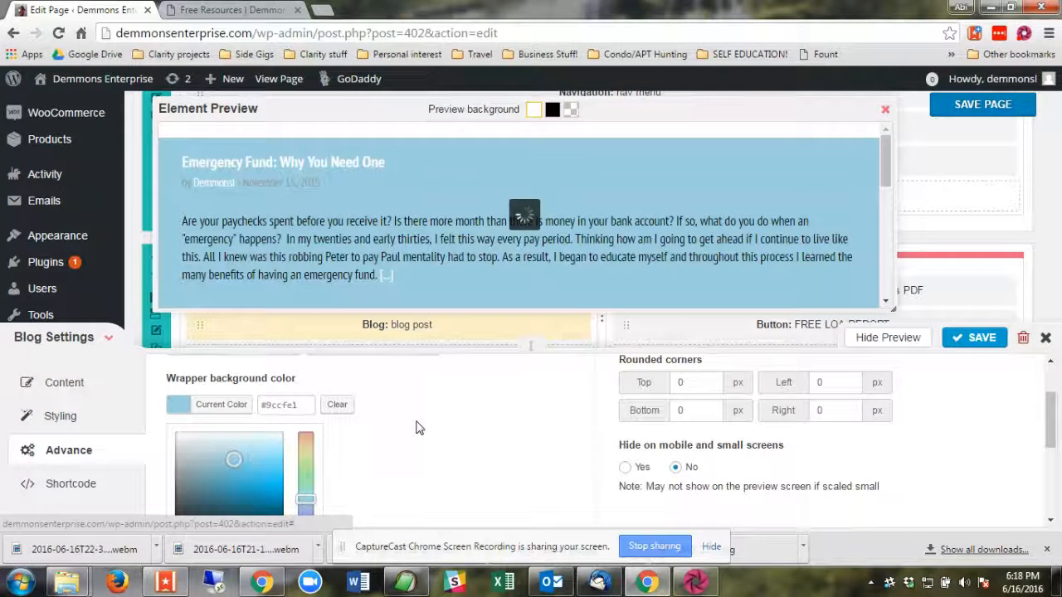
left_click(962, 338)
left_click(962, 110)
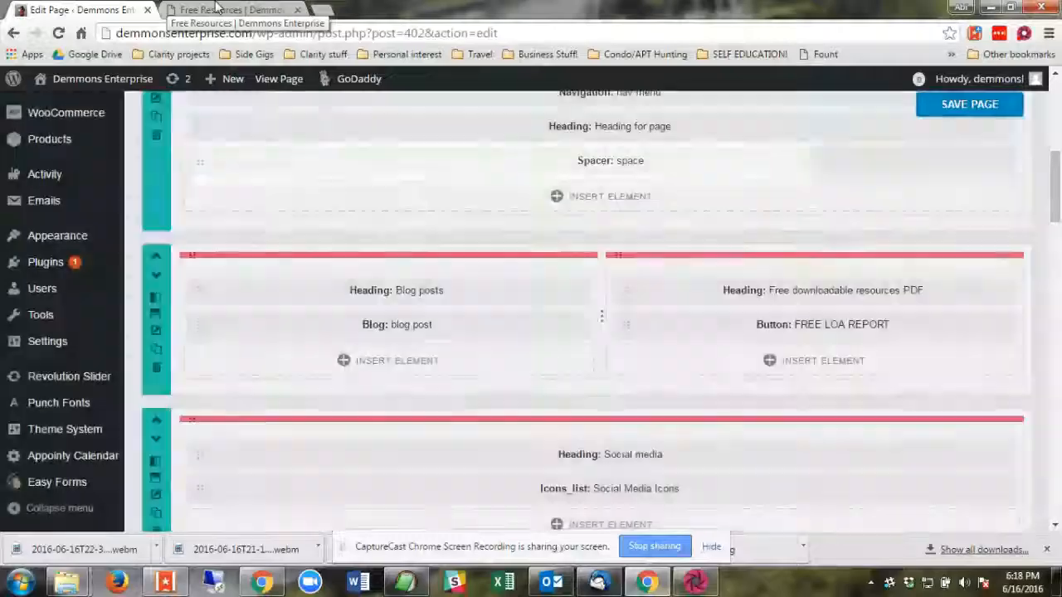
- Reload the live Free Resources page to check the blog section's background, then return to the page editor
left_click(178, 9)
left_click(58, 33)
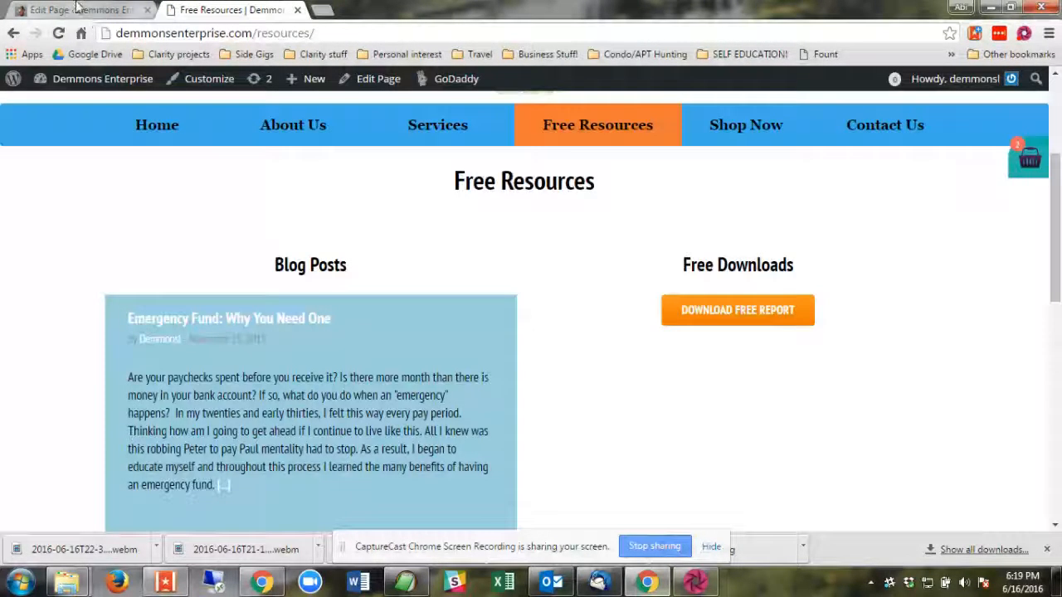
left_click(76, 9)
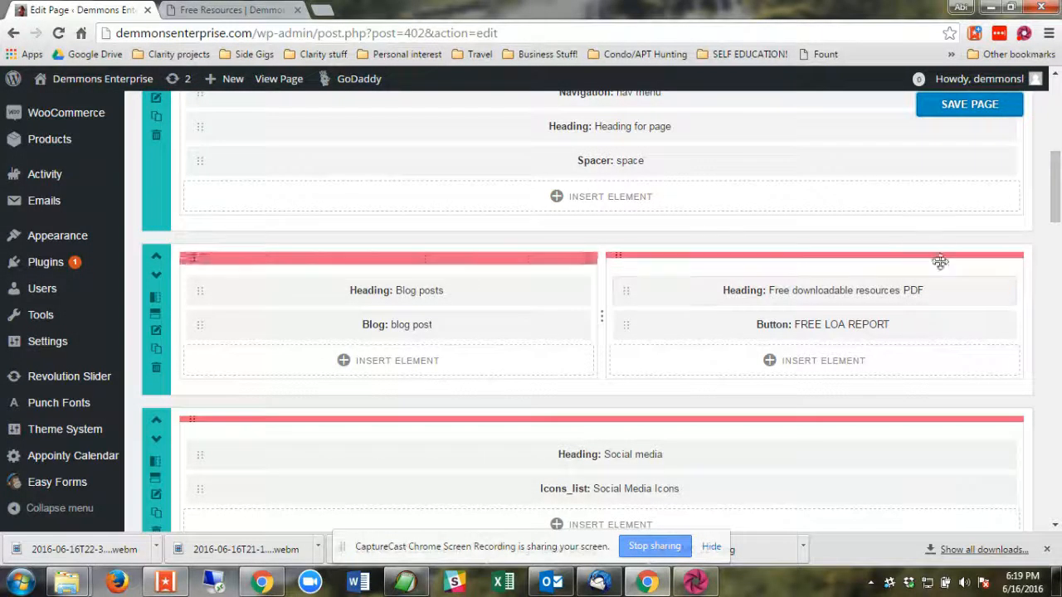
- Create three duplicates of the FREE LOA REPORT button element in the downloads column
mouse_move(937, 293)
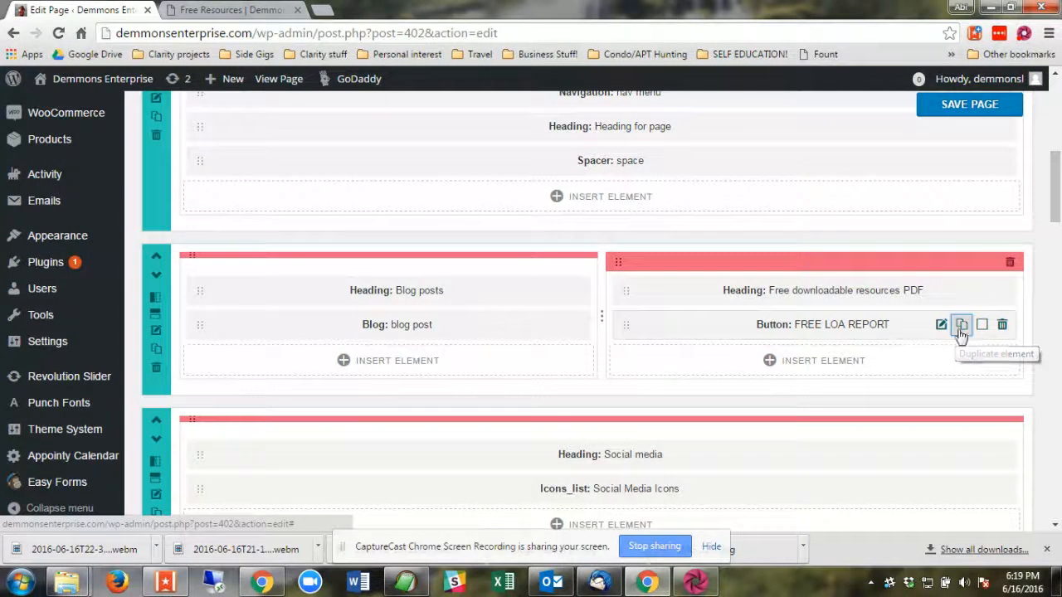
left_click(961, 326)
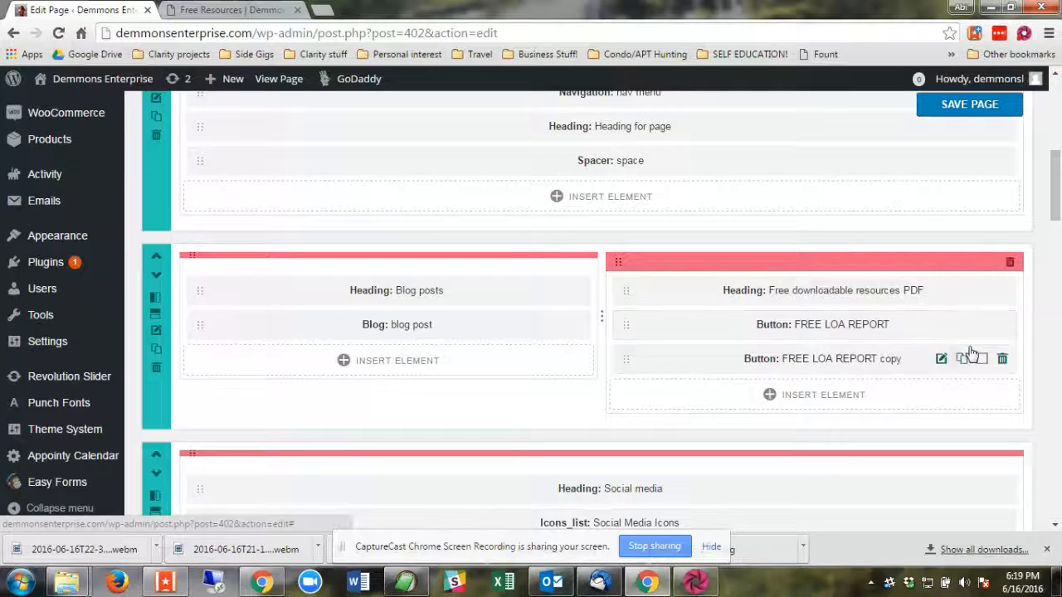
left_click(961, 359)
left_click(960, 394)
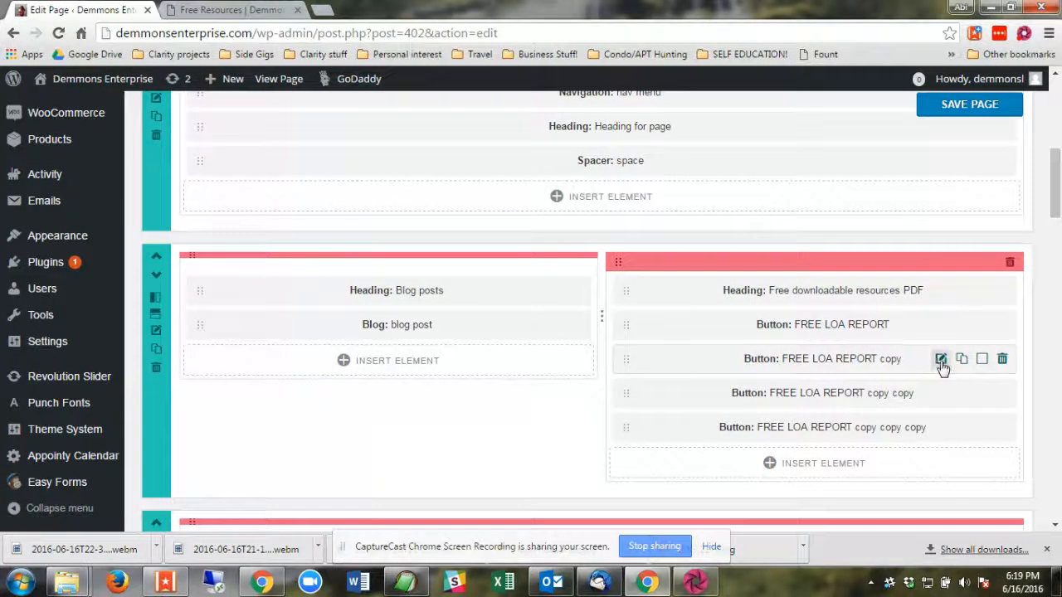
- Set the first duplicate button's text to "Download Free PDF", then save the element and the page
left_click(941, 359)
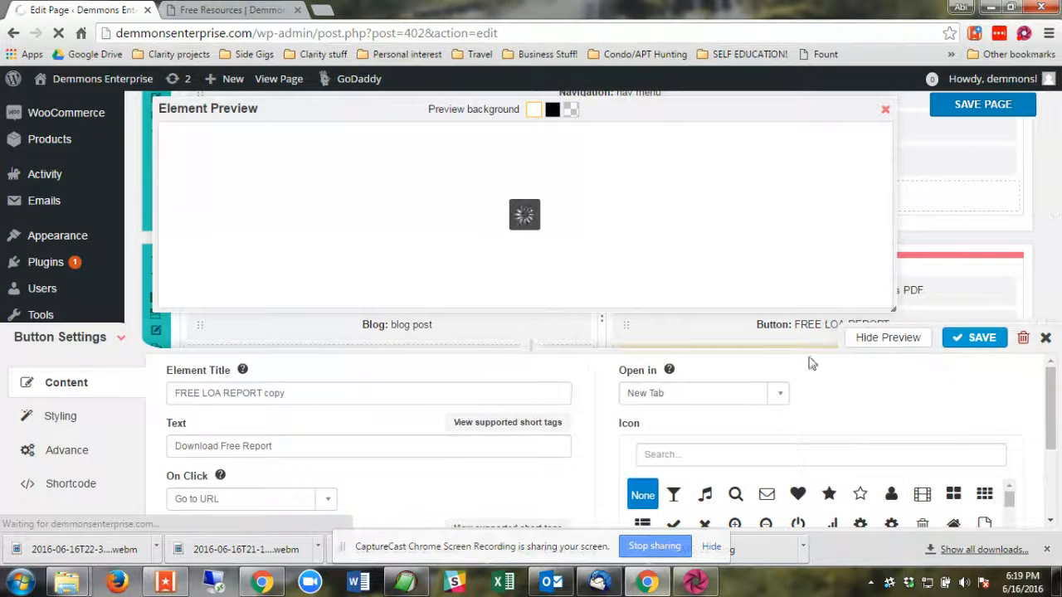
left_click(288, 445)
key("BackSpace")
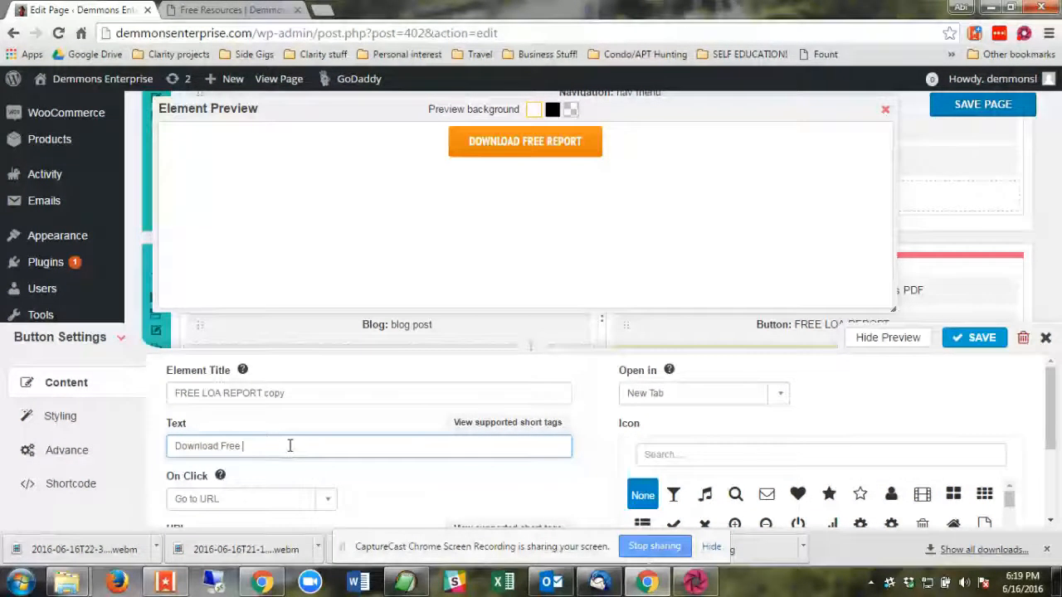
key("Caps_Lock")
type("PDF")
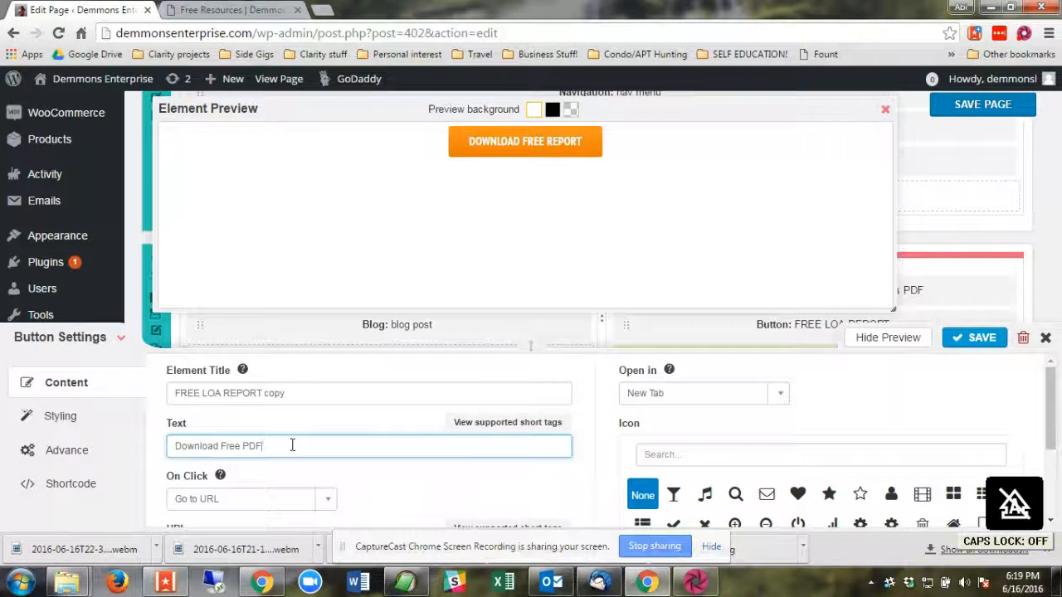
scroll(293, 446, "down", 1)
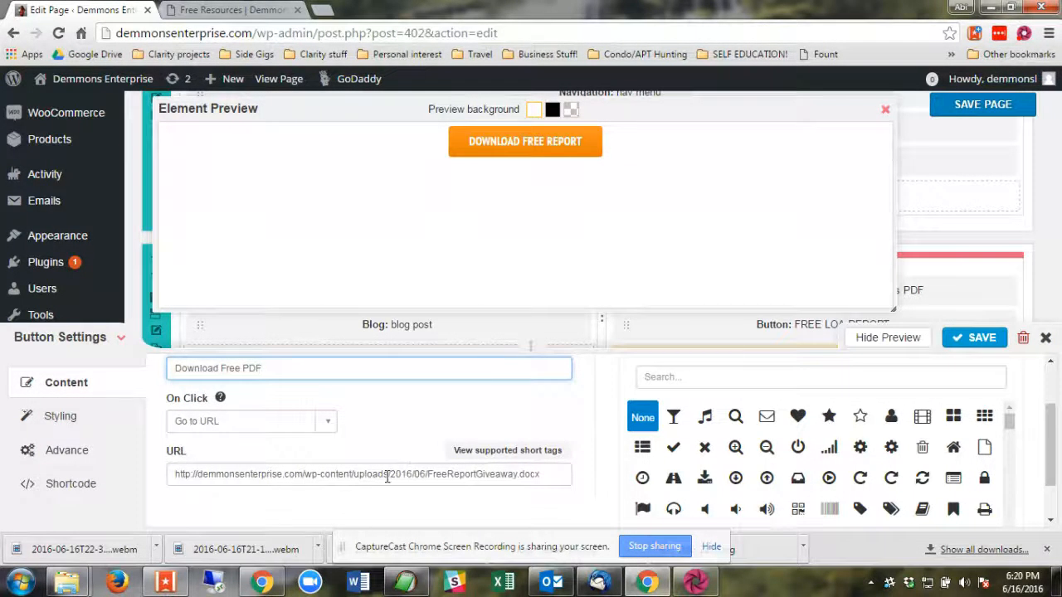
left_click(967, 338)
left_click(967, 105)
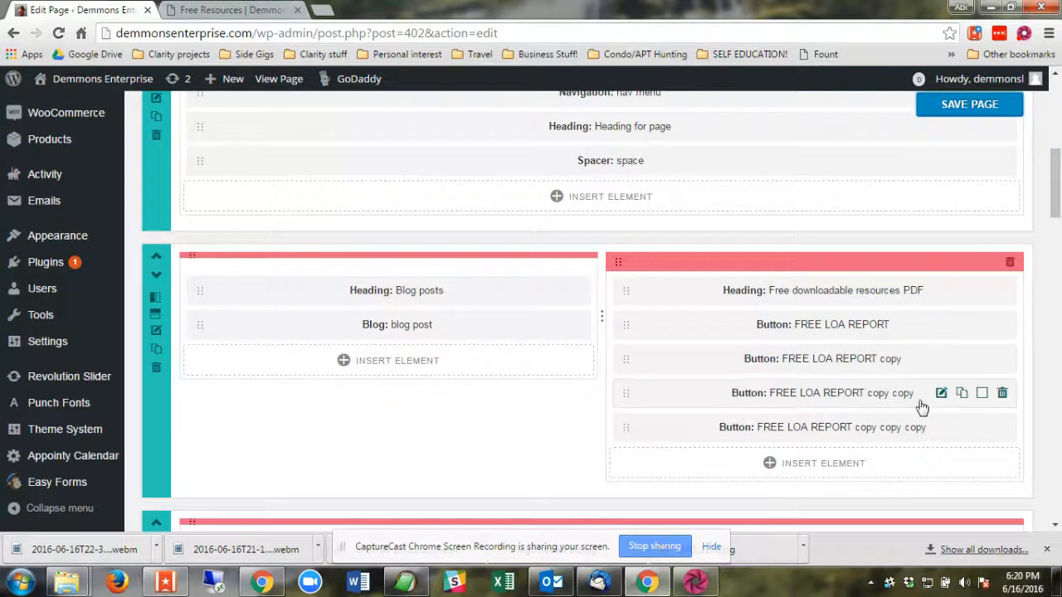
- Reload the live Free Resources page to check the download buttons, then return to the page editor
left_click(248, 8)
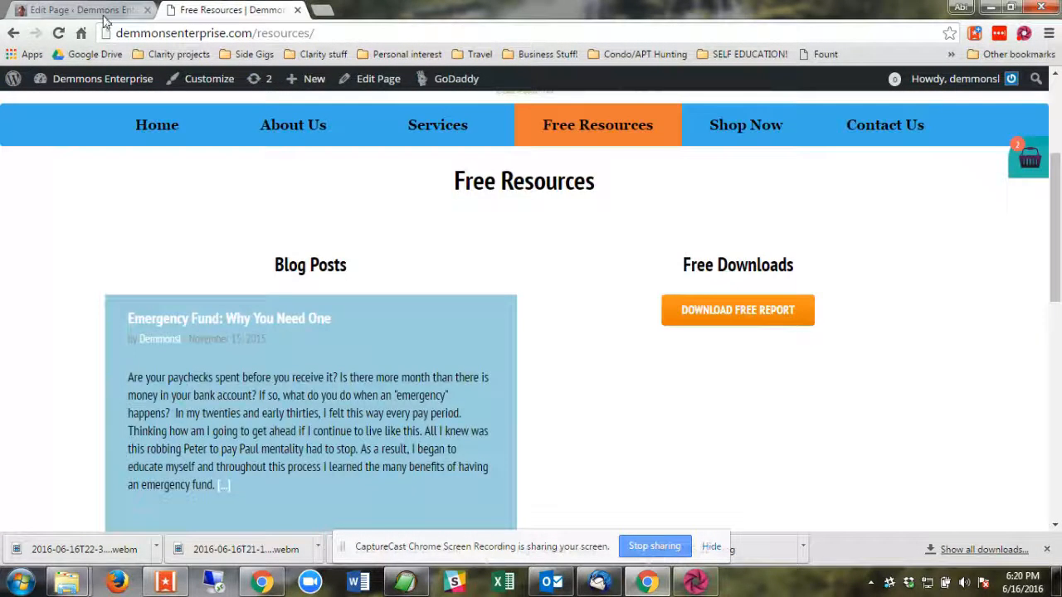
left_click(58, 33)
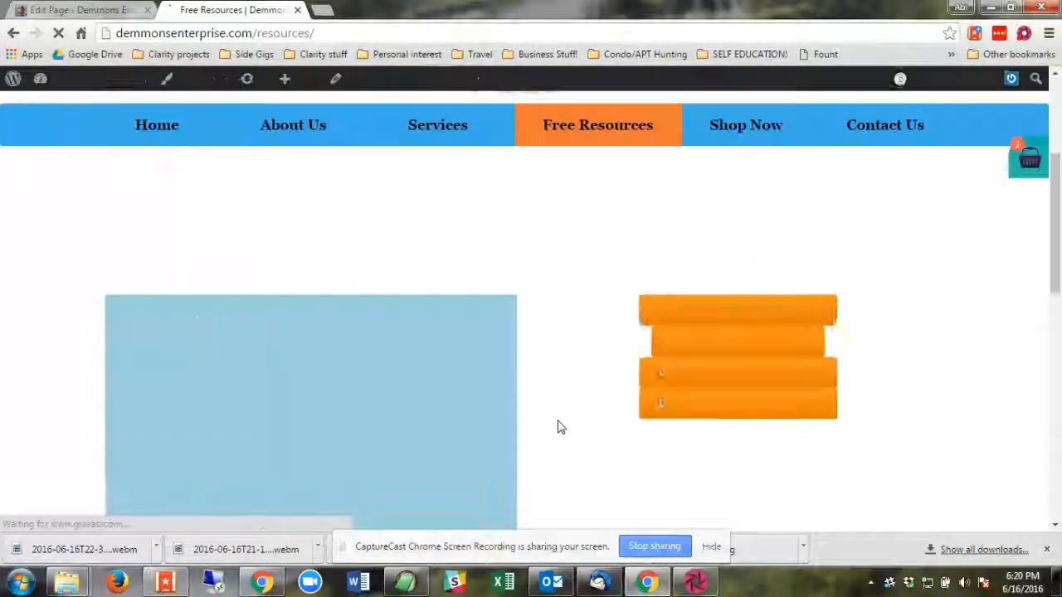
left_click(91, 10)
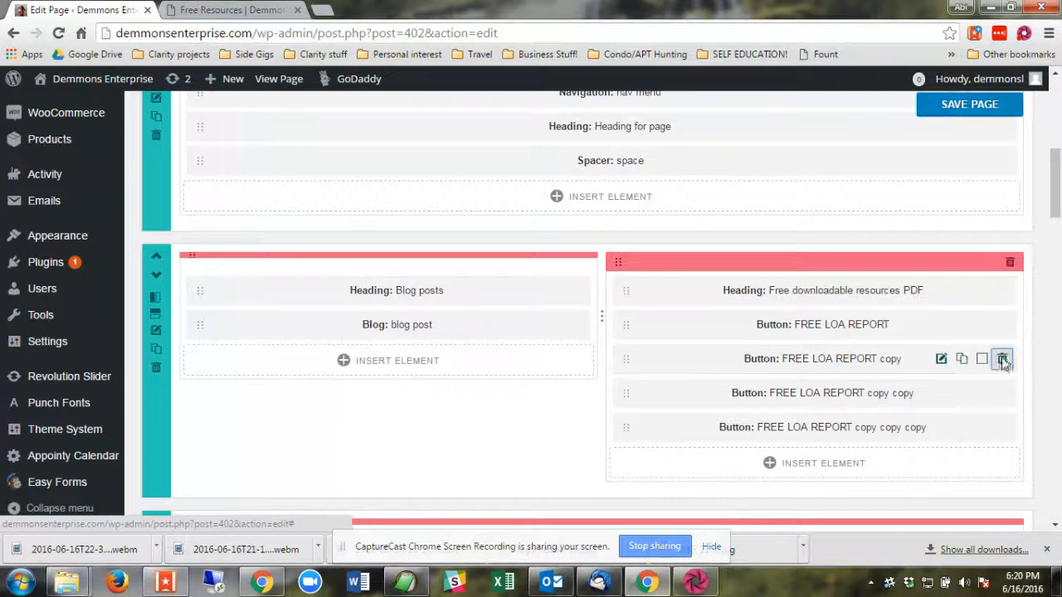
- Delete the three duplicate buttons, leaving only the original FREE LOA REPORT button under the downloads heading
left_click(1001, 359)
left_click(594, 122)
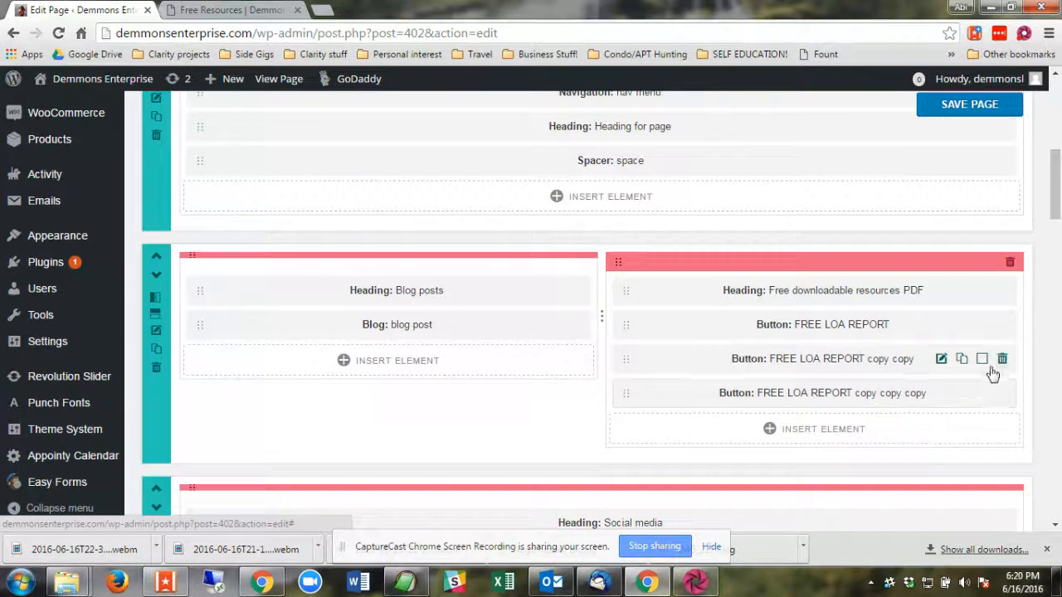
left_click(1001, 358)
left_click(594, 145)
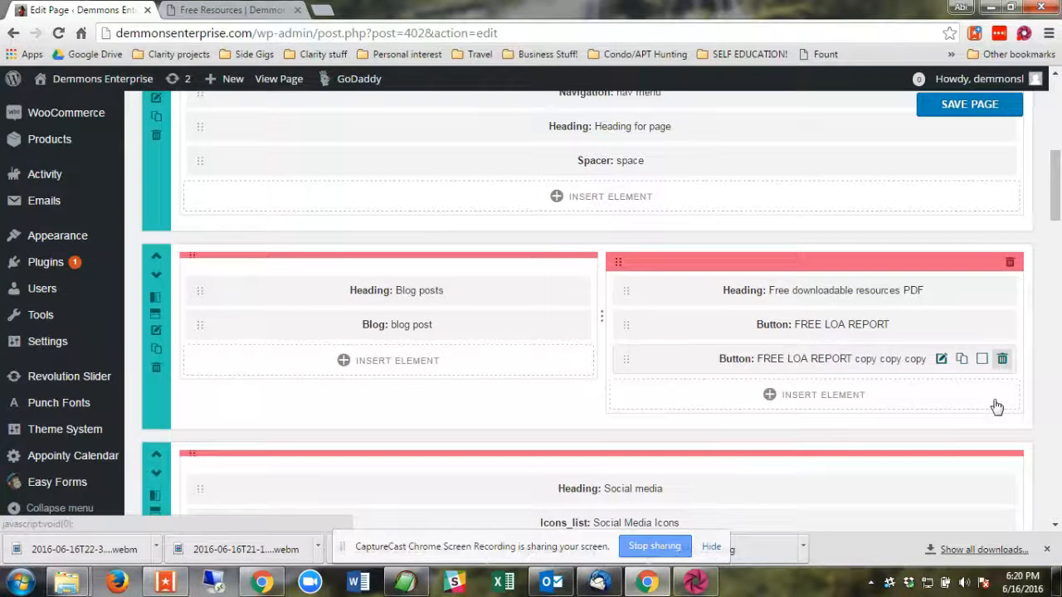
left_click(1001, 359)
left_click(594, 145)
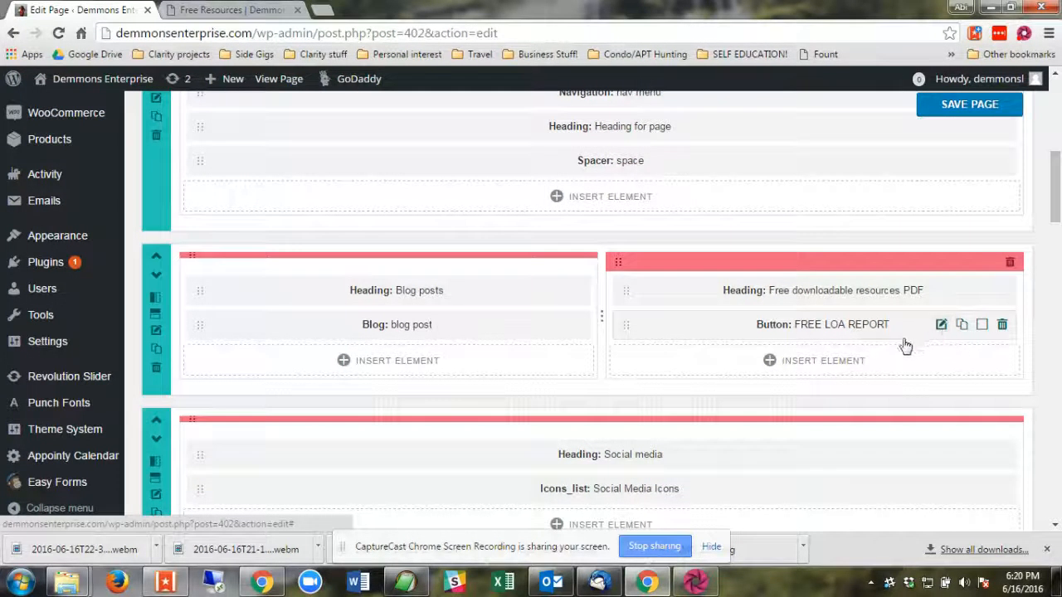
- Review the FREE LOA REPORT button's title, text and URL settings, then save the element and the page
left_click(937, 329)
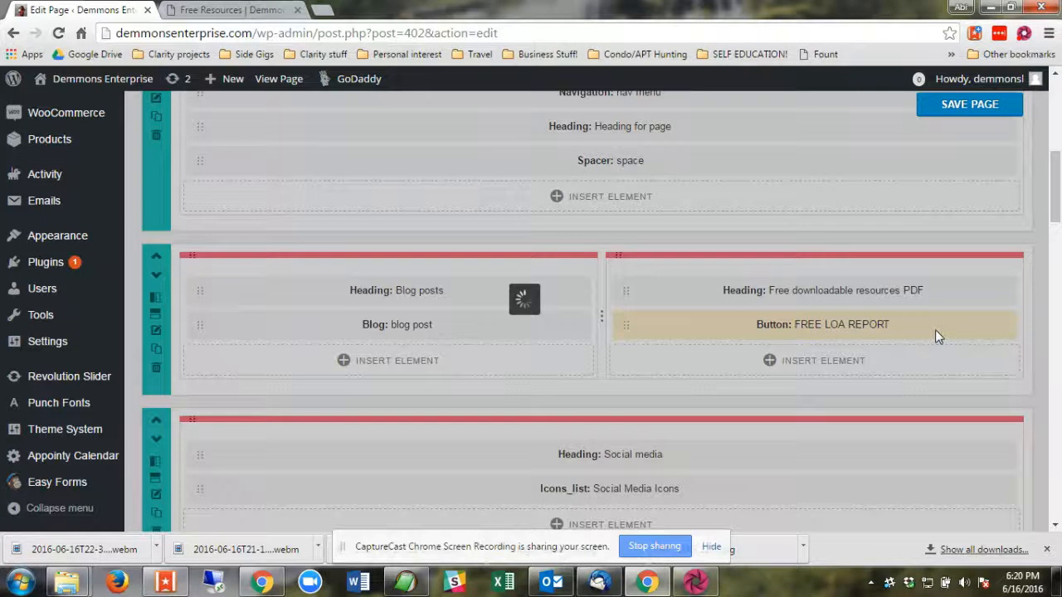
scroll(373, 443, "down", 1)
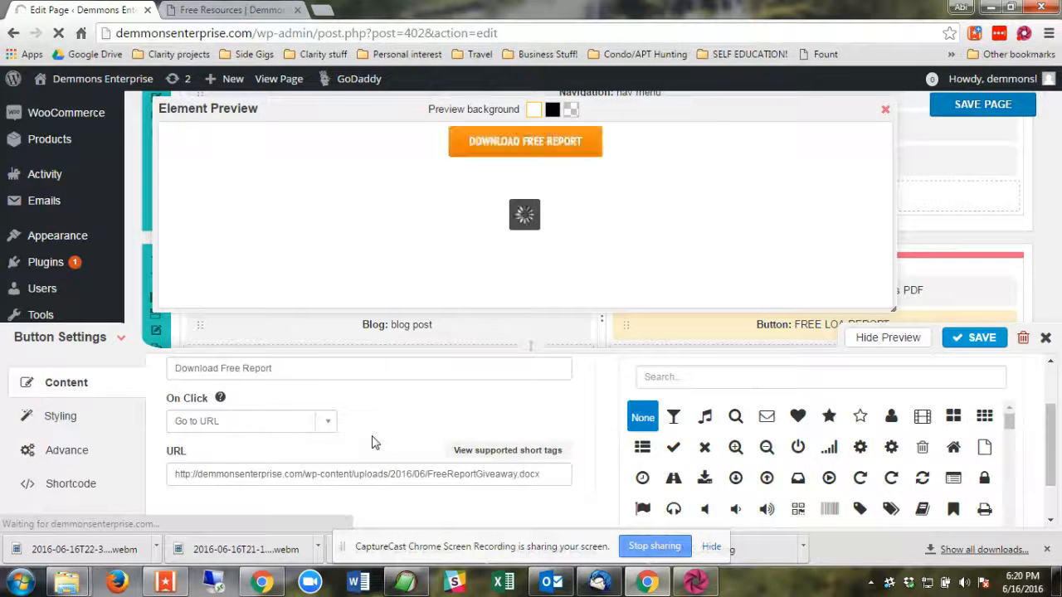
scroll(233, 437, "up", 1)
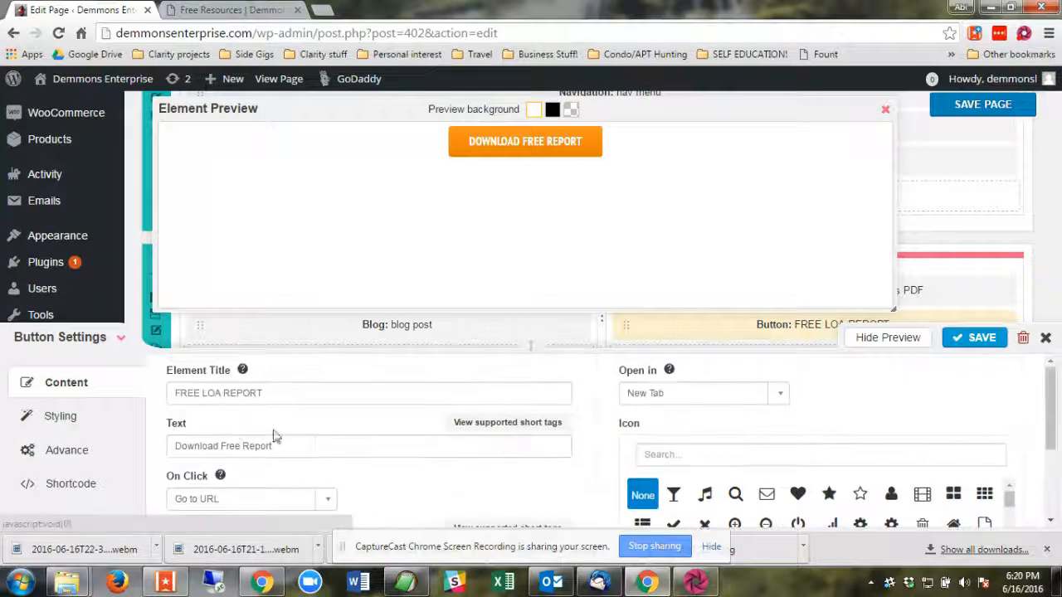
scroll(275, 447, "down", 1)
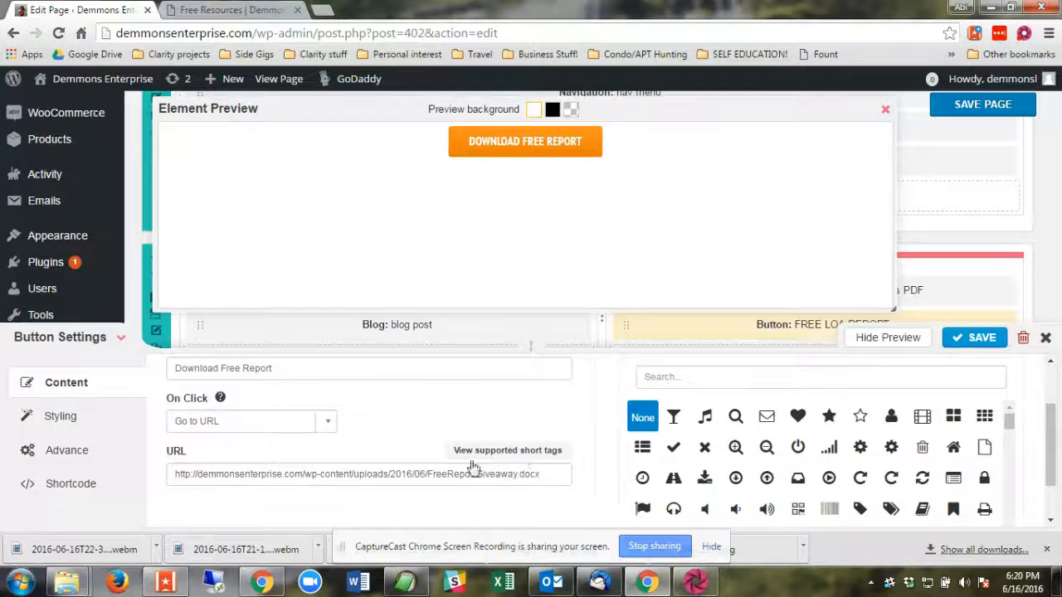
left_click(969, 337)
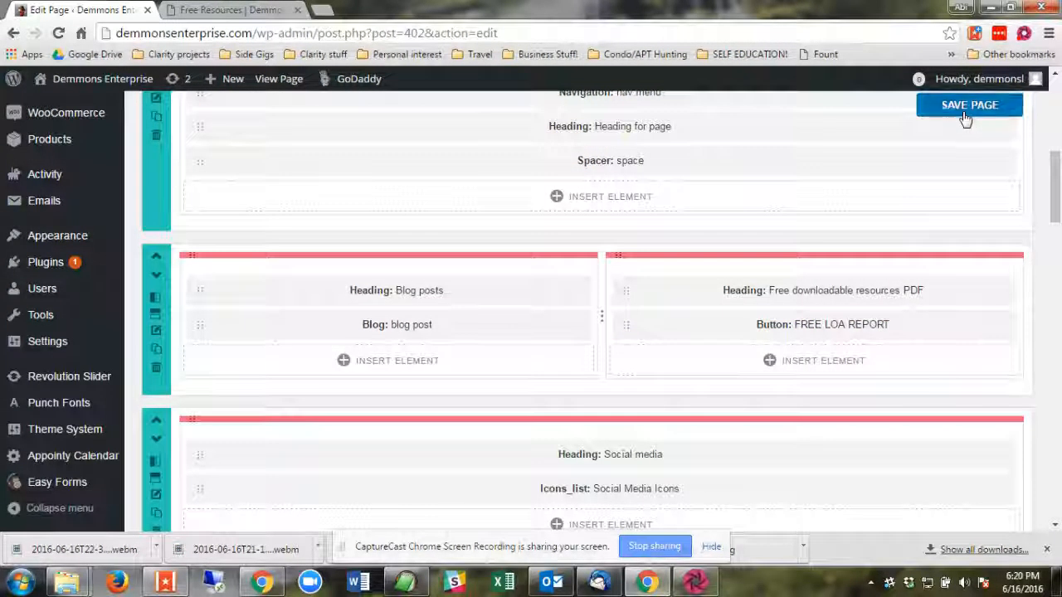
left_click(965, 114)
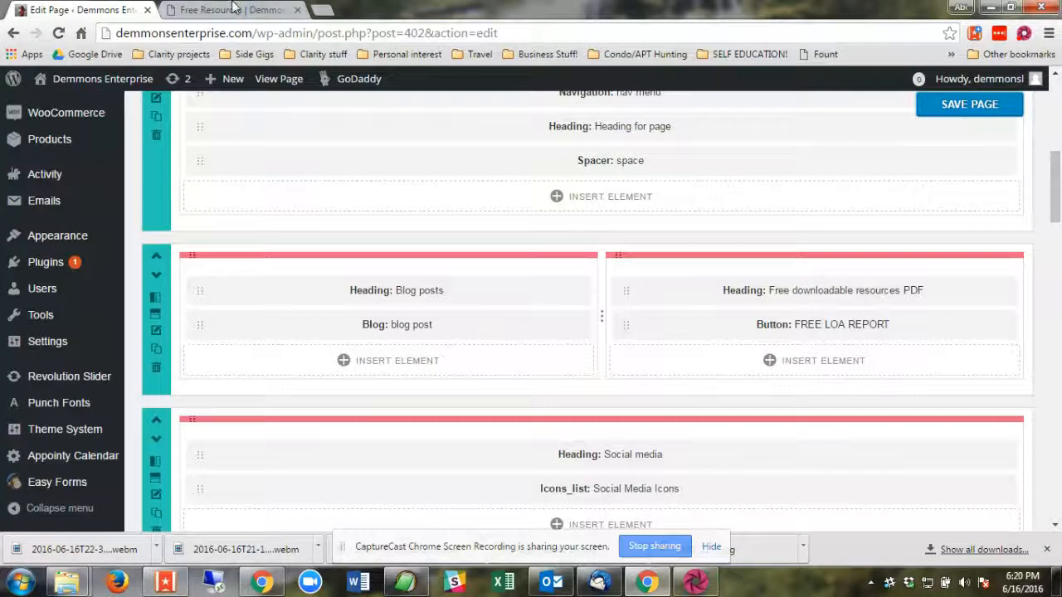
- Open the site's Media Library in a separate browser tab and bring it to the front
scroll(95, 290, "up", 2)
mouse_move(95, 367)
scroll(94, 367, "up", 2)
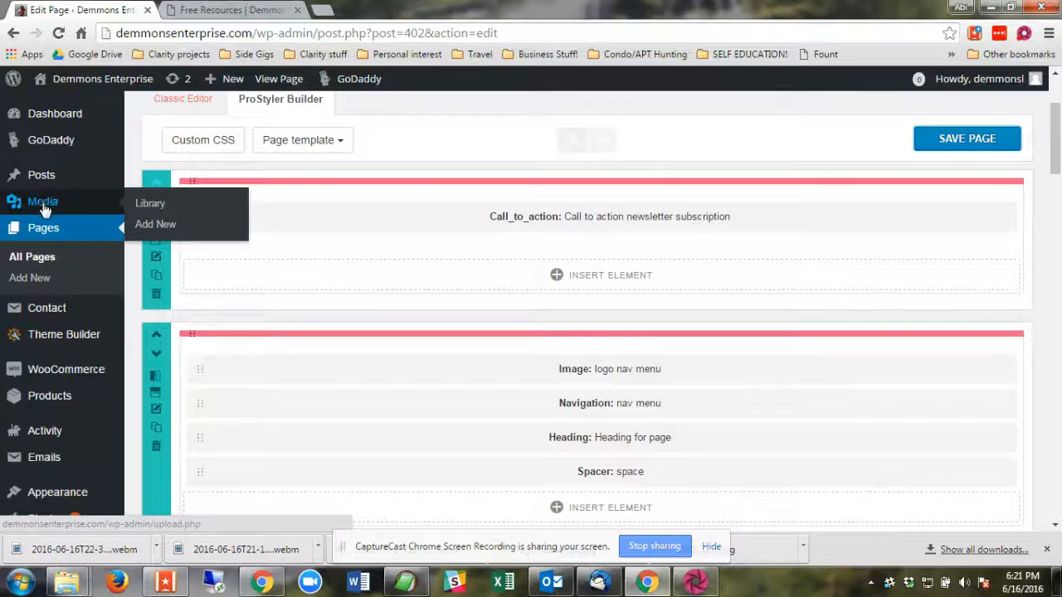
right_click(43, 208)
left_click(91, 214)
left_click(272, 9)
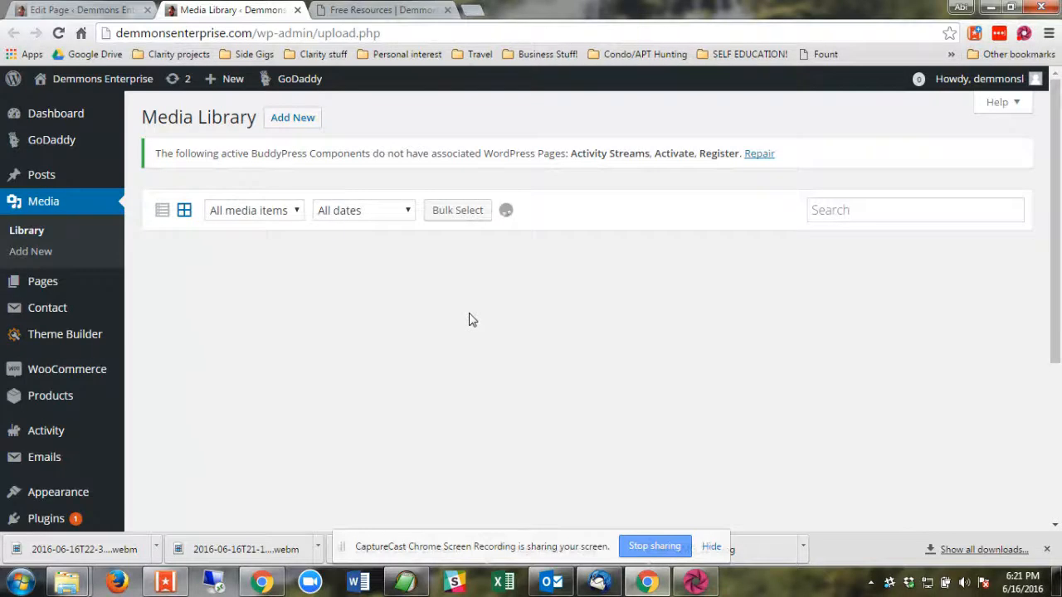
- Look up FreeReportGiveaway.docx in the Media Library and select its file URL, then close the attachment details
left_click(208, 297)
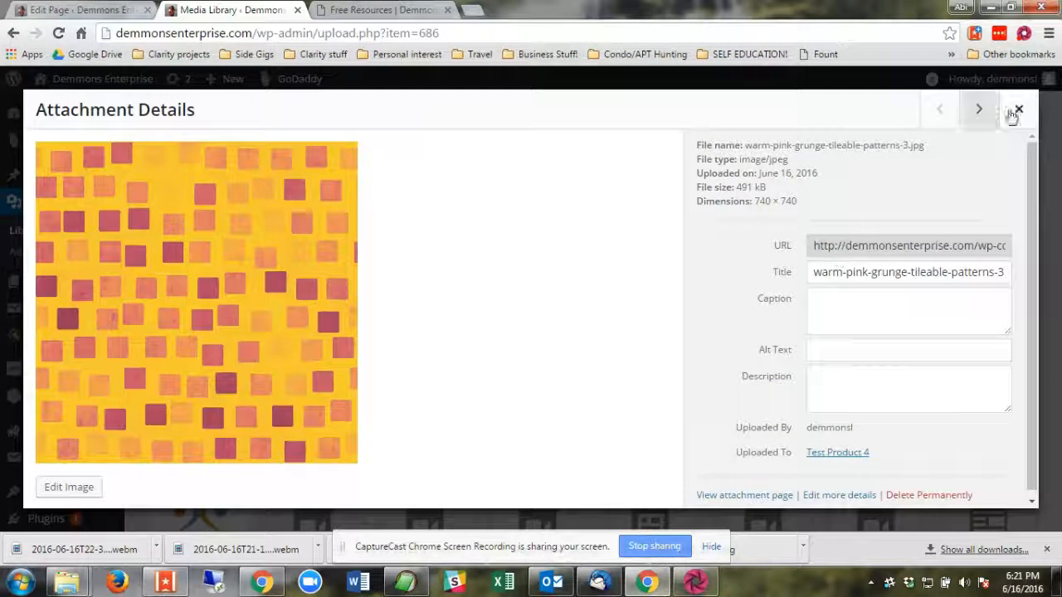
left_click(1016, 112)
left_click(670, 293)
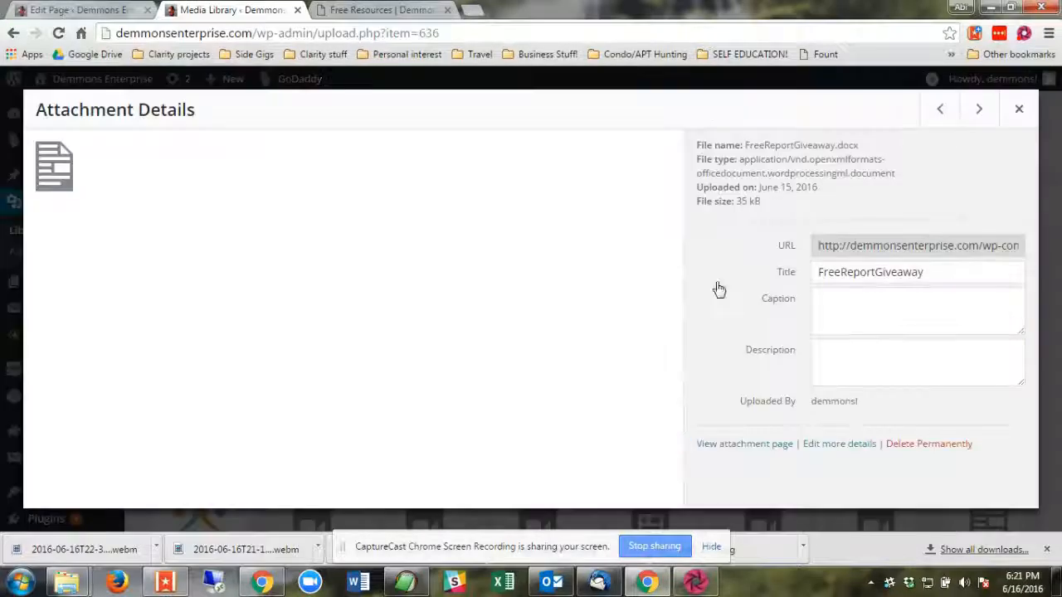
left_click(856, 254)
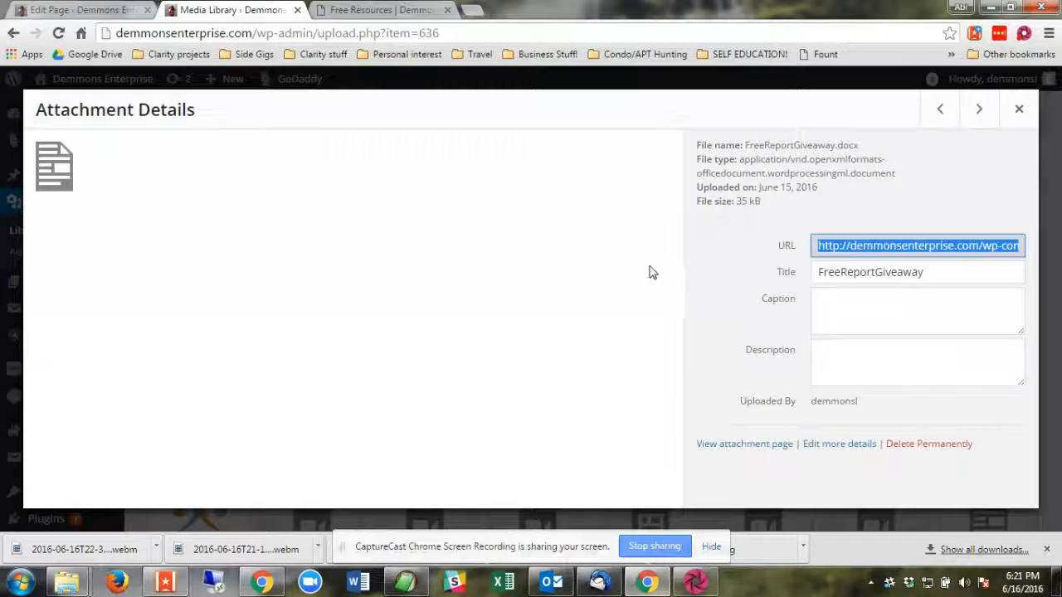
left_click(1018, 109)
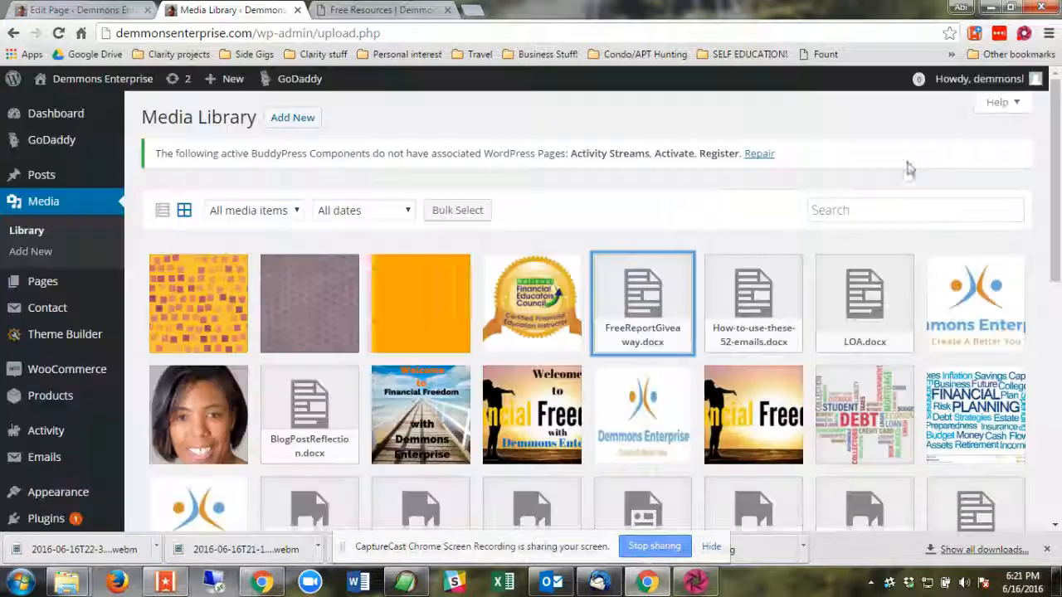
- Select the file URL of the plain orange image Untitled-design-5.png, then close its attachment details
left_click(468, 308)
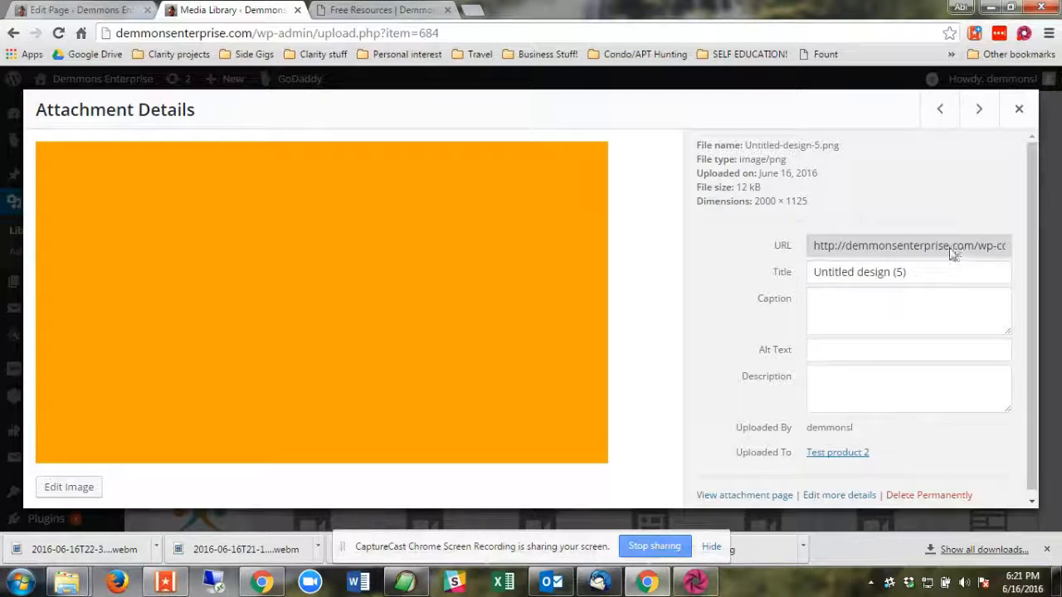
left_click(948, 247)
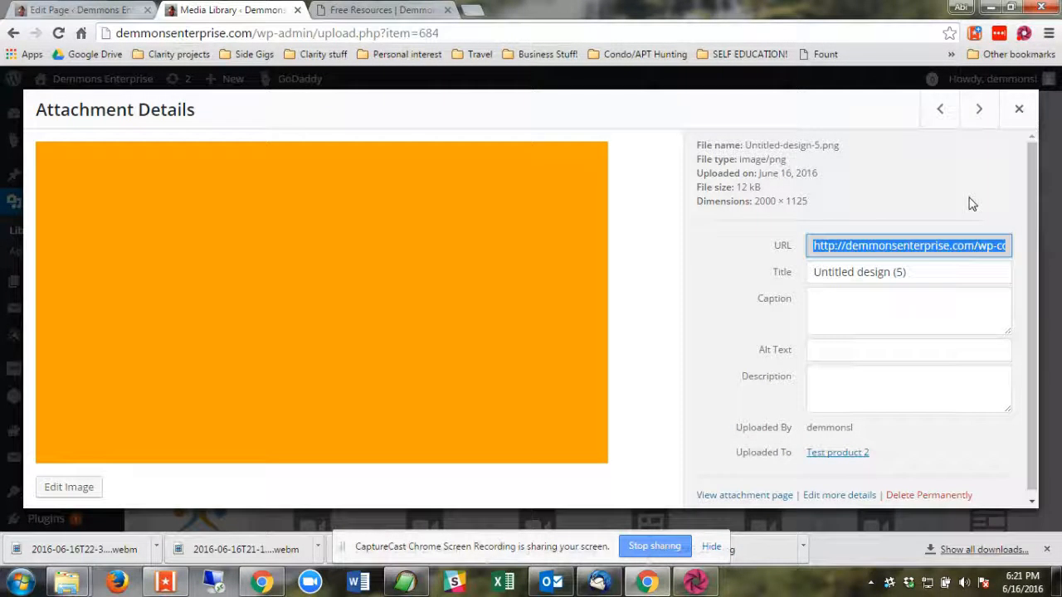
left_click(1018, 112)
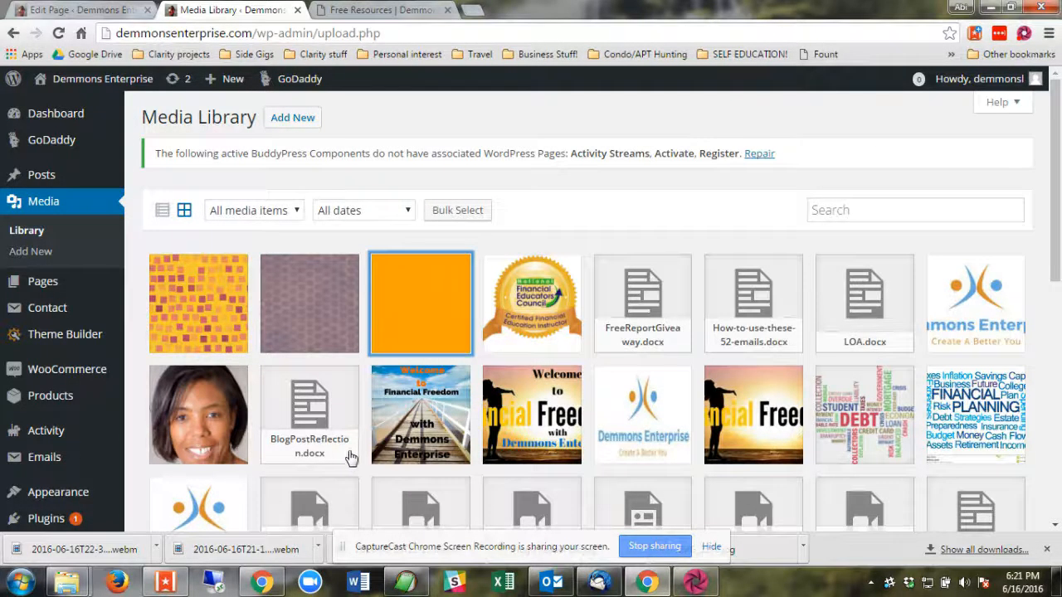
- Reload the live Free Resources page and test the Download Free Report button
left_click(369, 11)
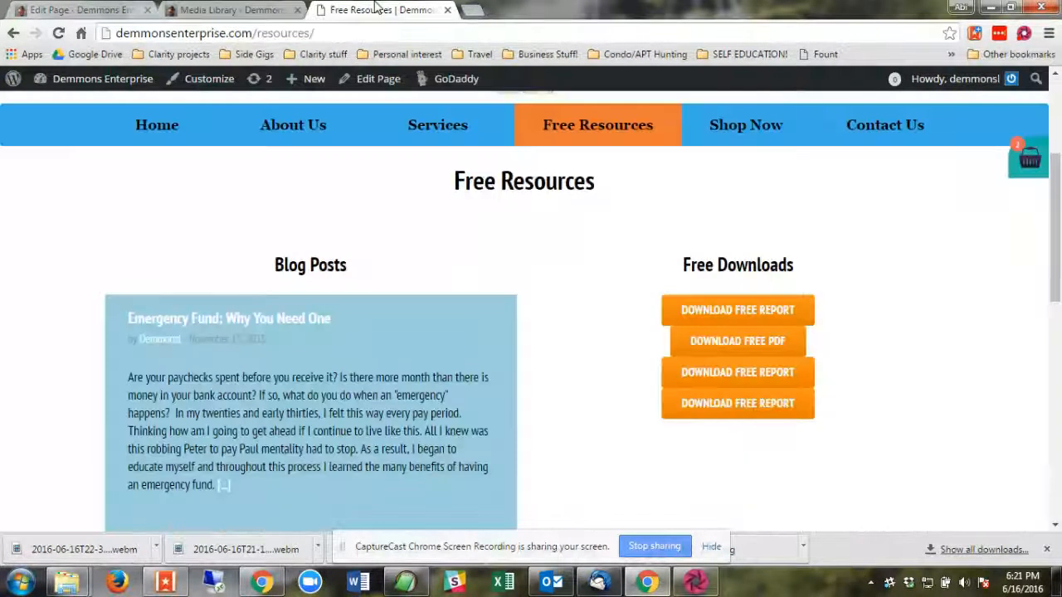
left_click(52, 39)
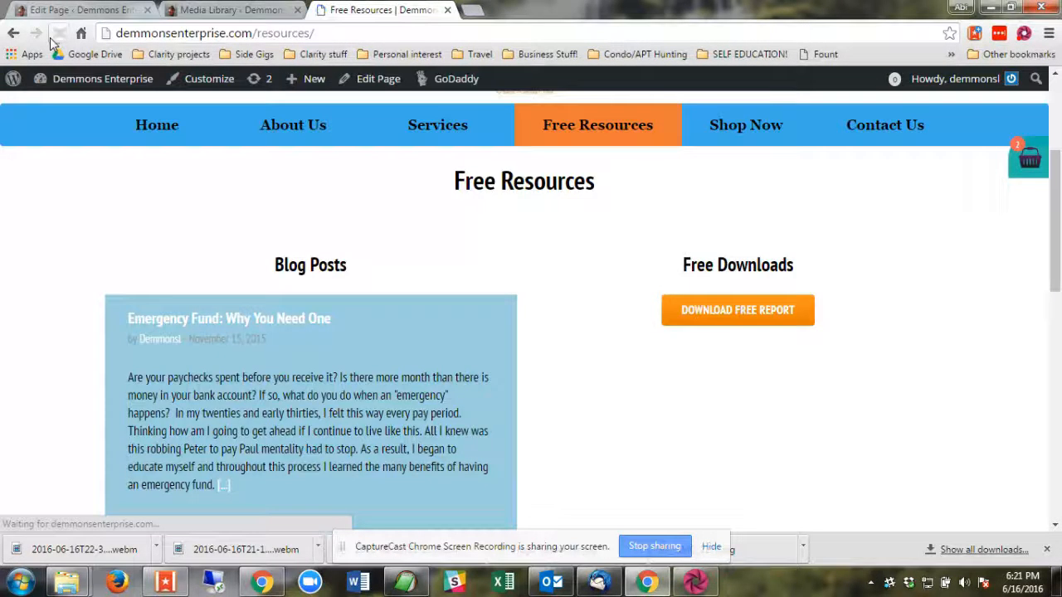
left_click(735, 316)
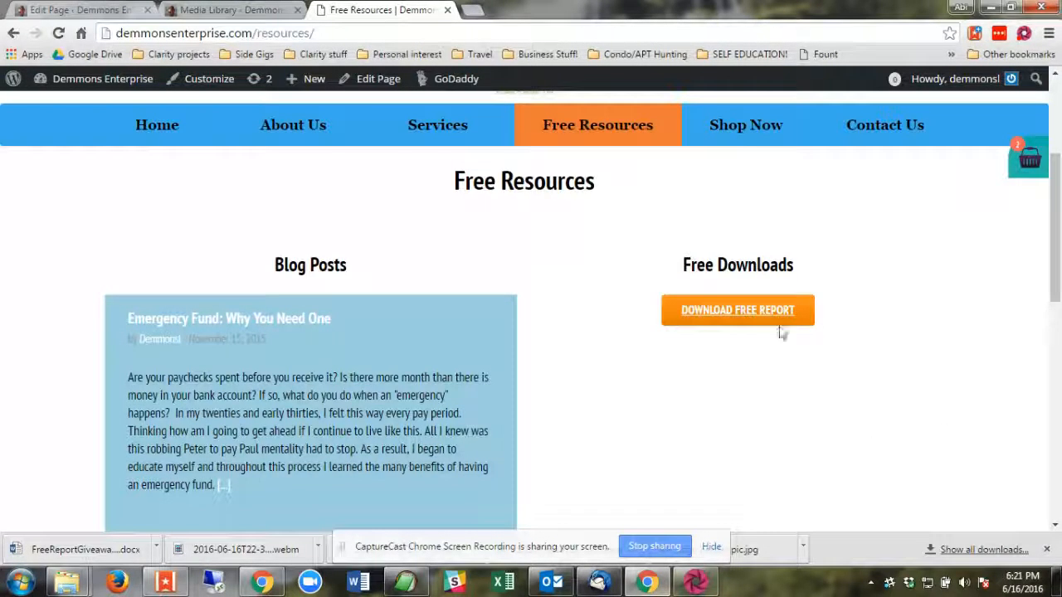
- Return to the page editor and review the blog post element's content, styling and advanced settings, closing them without changes
left_click(91, 10)
scroll(931, 284, "down", 2)
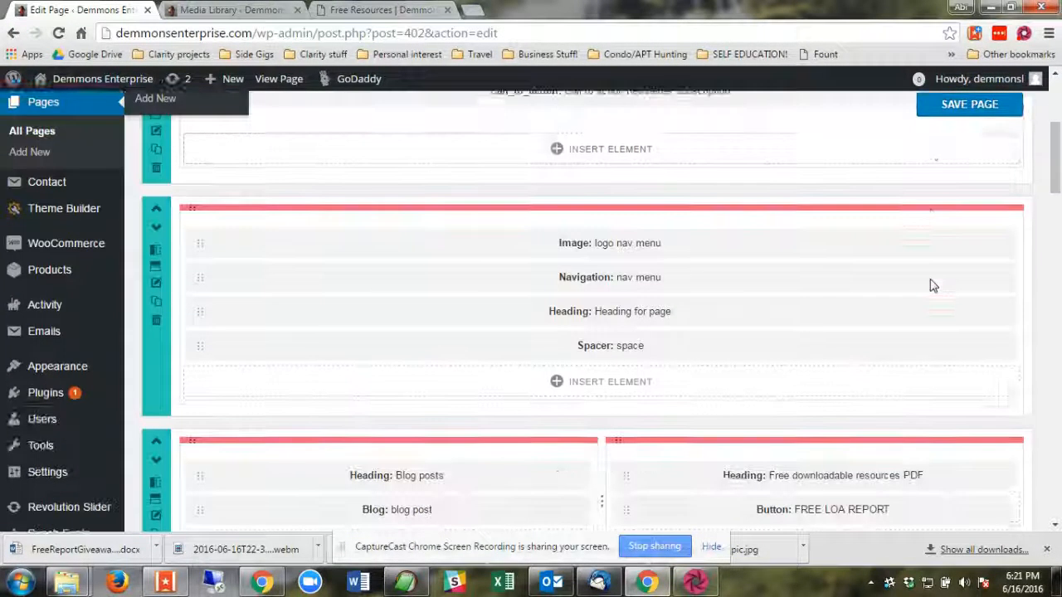
scroll(935, 287, "down", 2)
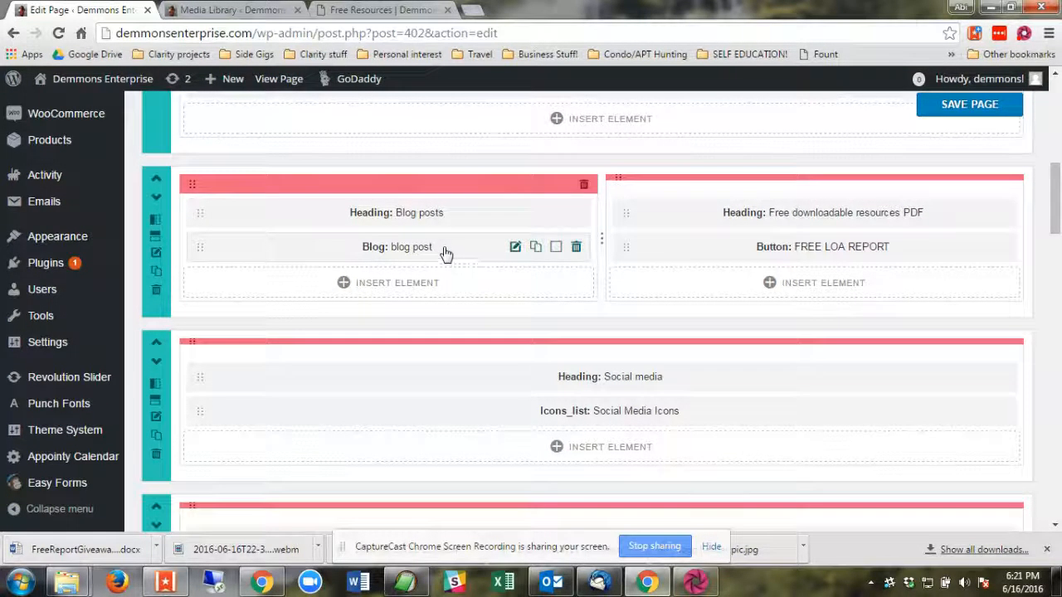
left_click(514, 248)
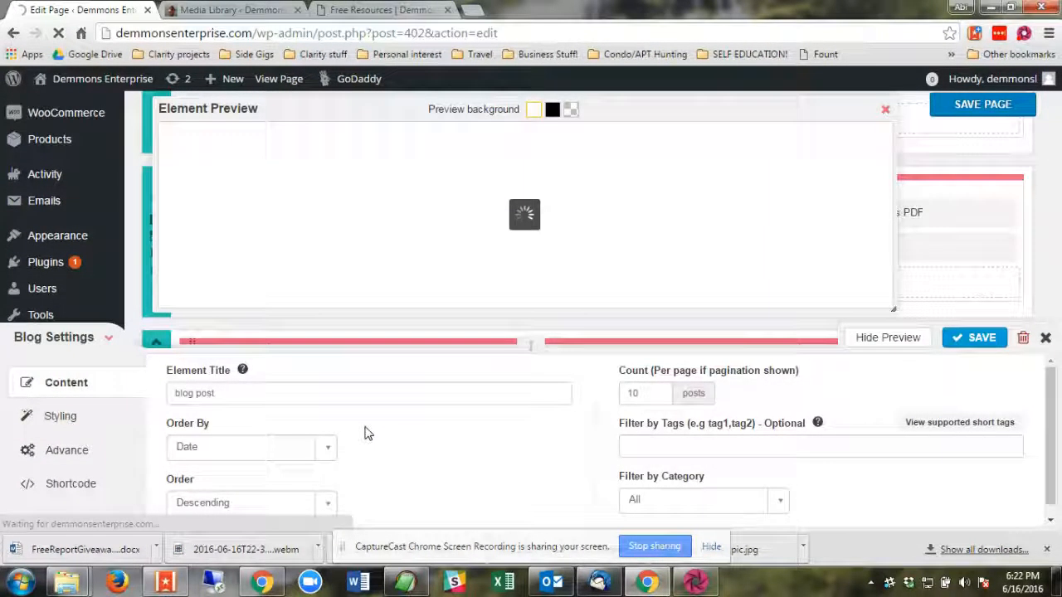
left_click(50, 416)
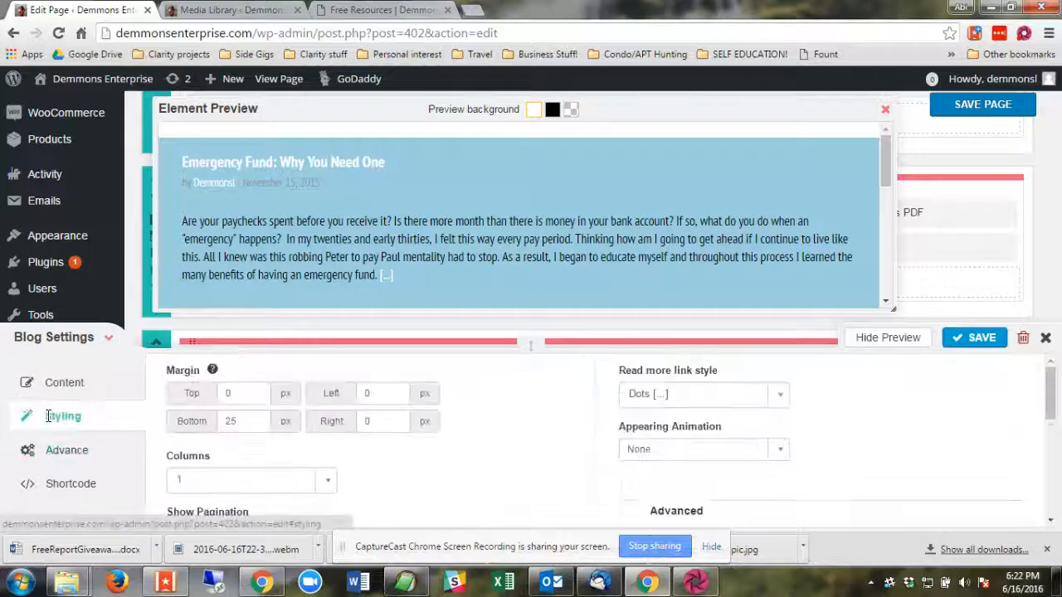
scroll(410, 460, "down", 2)
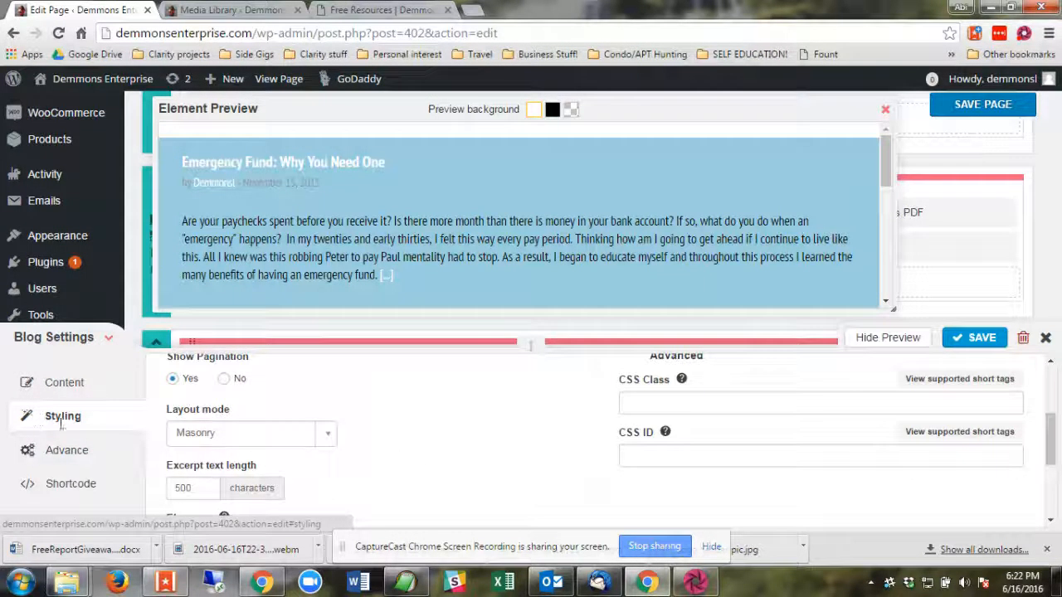
left_click(77, 450)
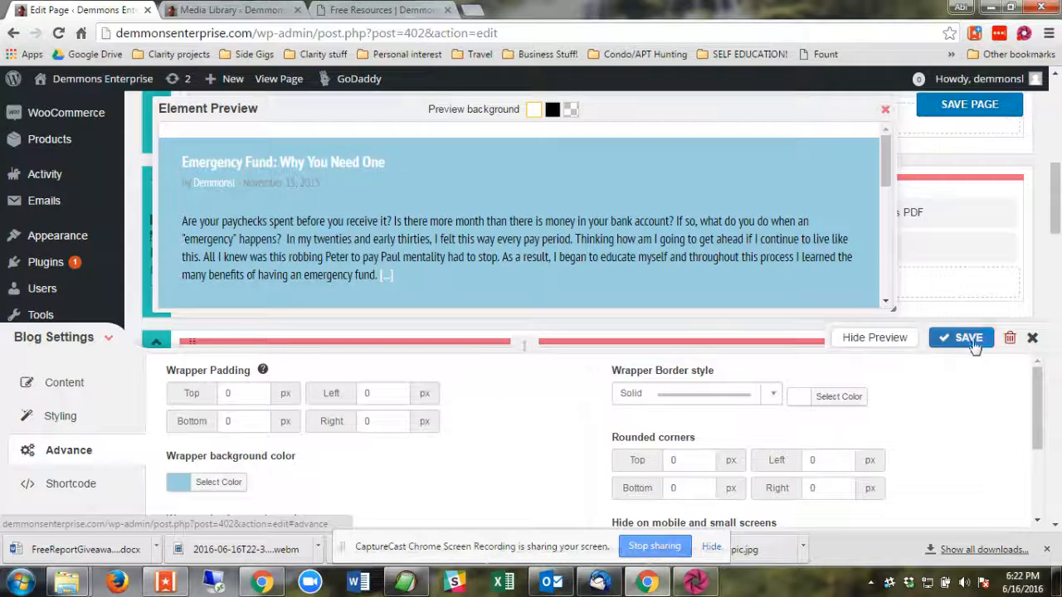
left_click(1034, 339)
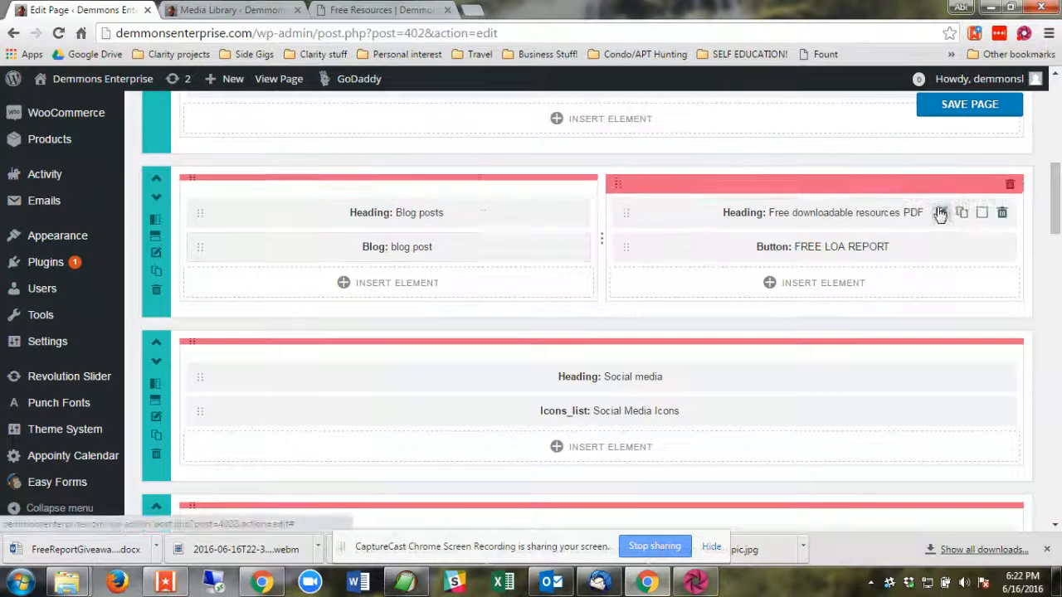
- Insert a Spacer element with a height of 20 px below the FREE LOA REPORT button and save the element
mouse_move(938, 253)
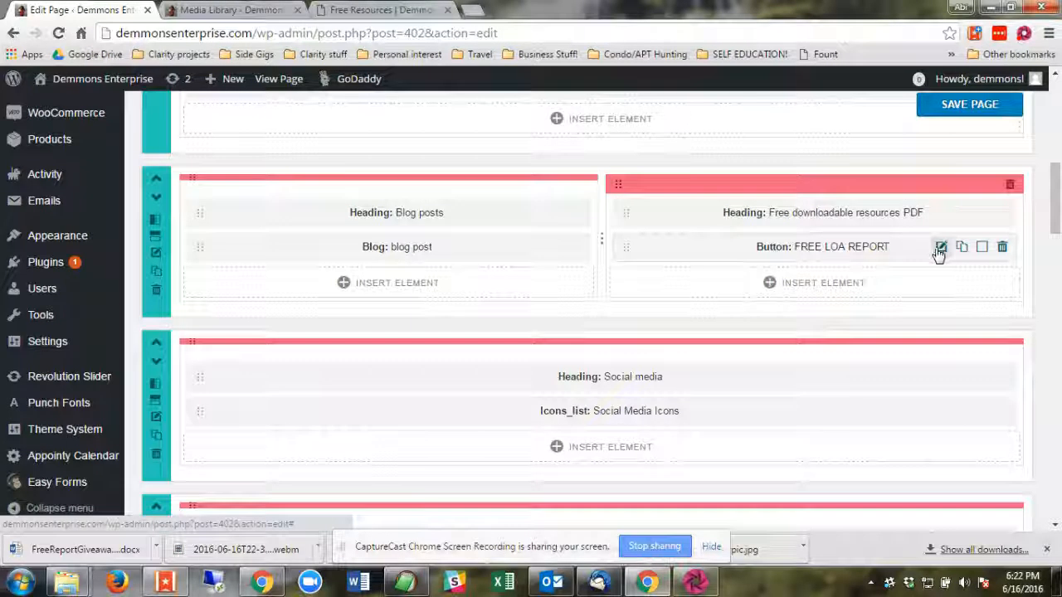
left_click(848, 286)
scroll(1011, 431, "down", 6)
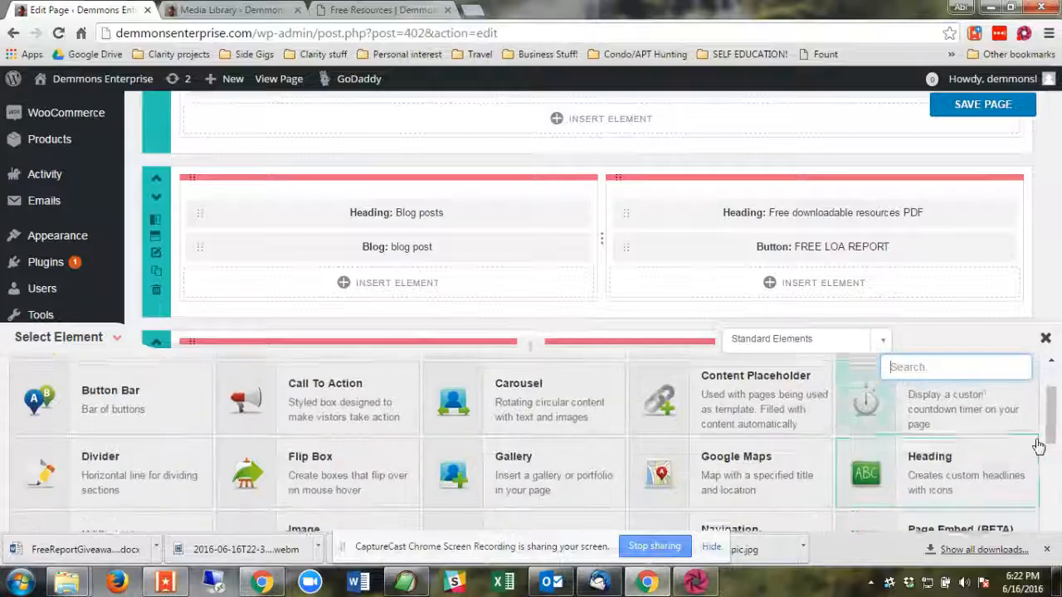
left_click(972, 403)
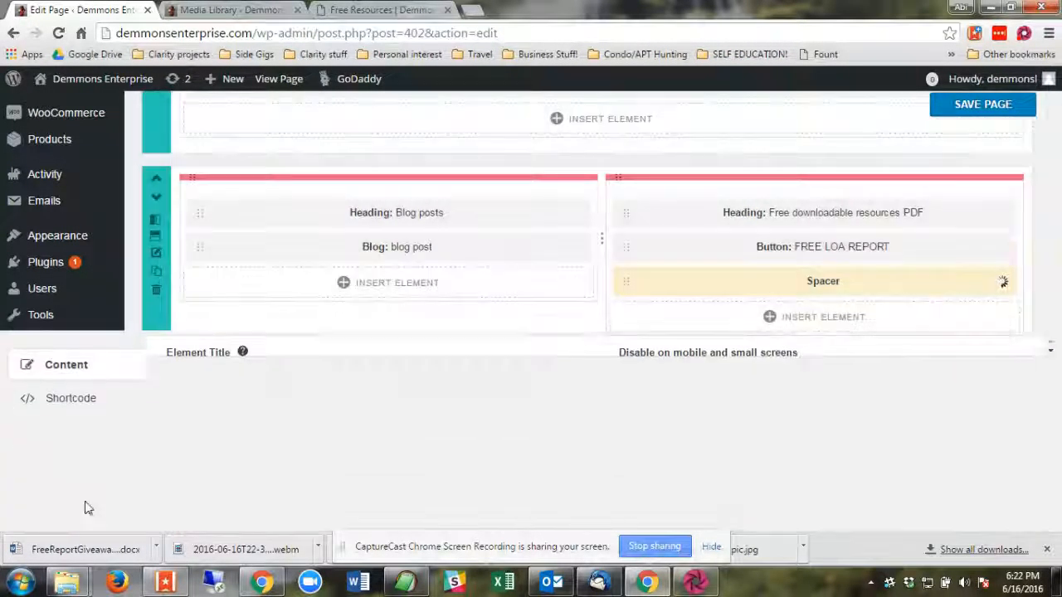
key("BackSpace")
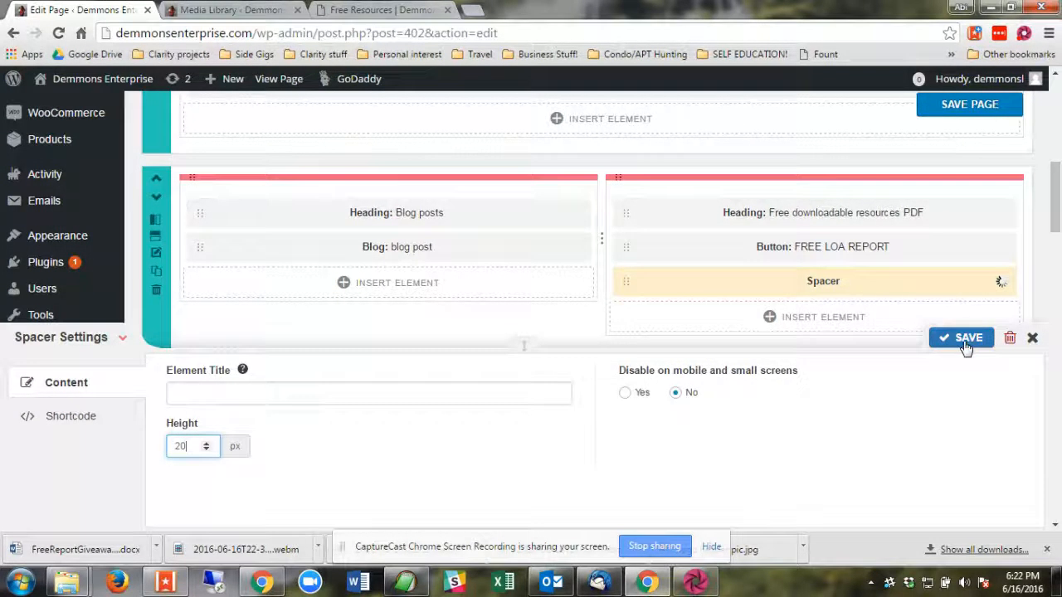
left_click(964, 342)
- Duplicate the FREE LOA REPORT button and the spacer so that buttons and spacers alternate, then save the page
mouse_move(957, 263)
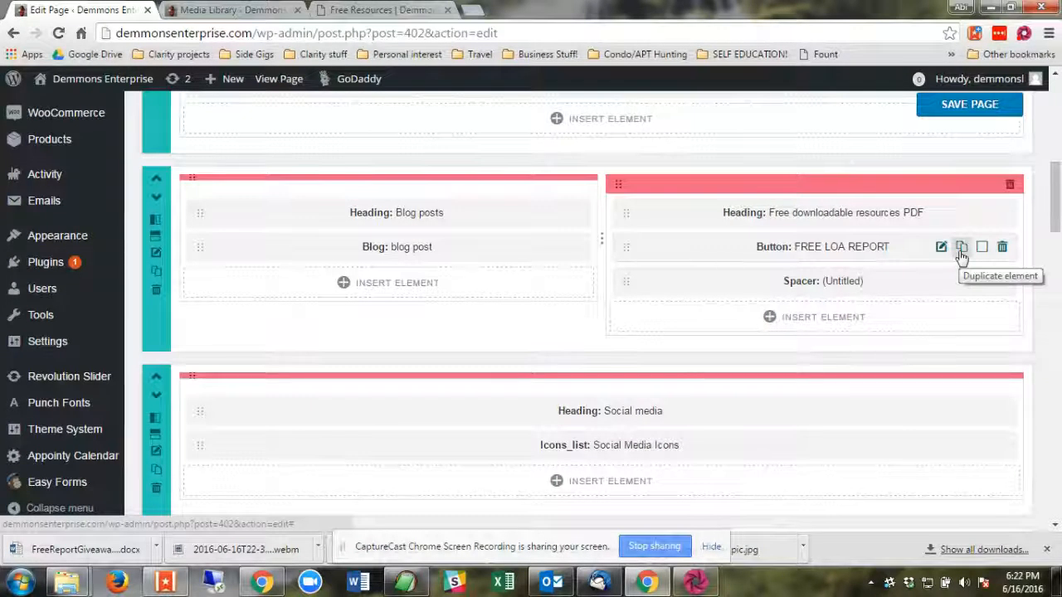
left_click(959, 250)
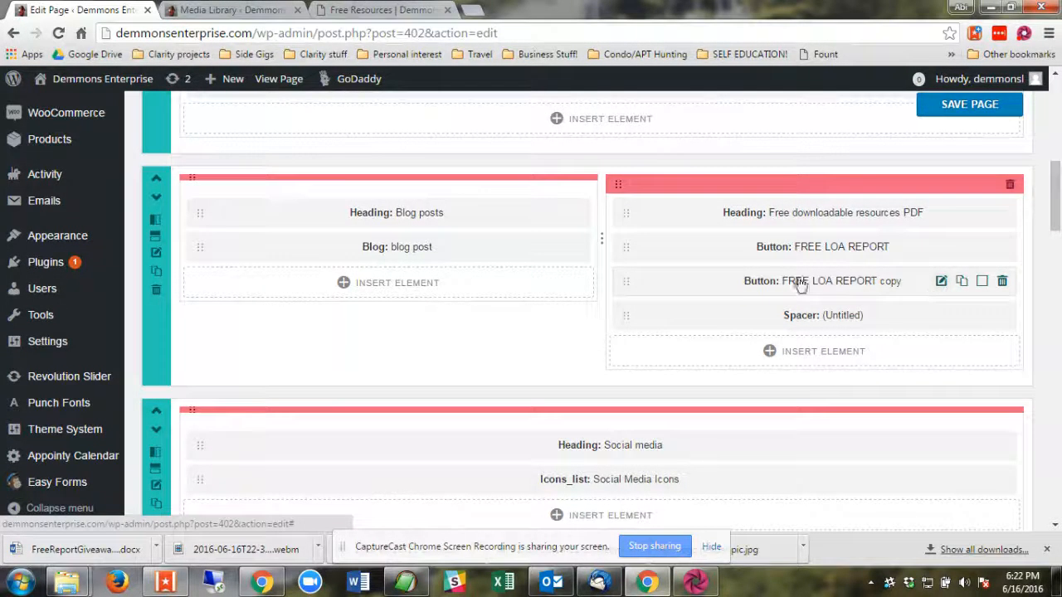
left_click_drag(630, 275, 620, 355)
left_click(960, 283)
left_click(951, 110)
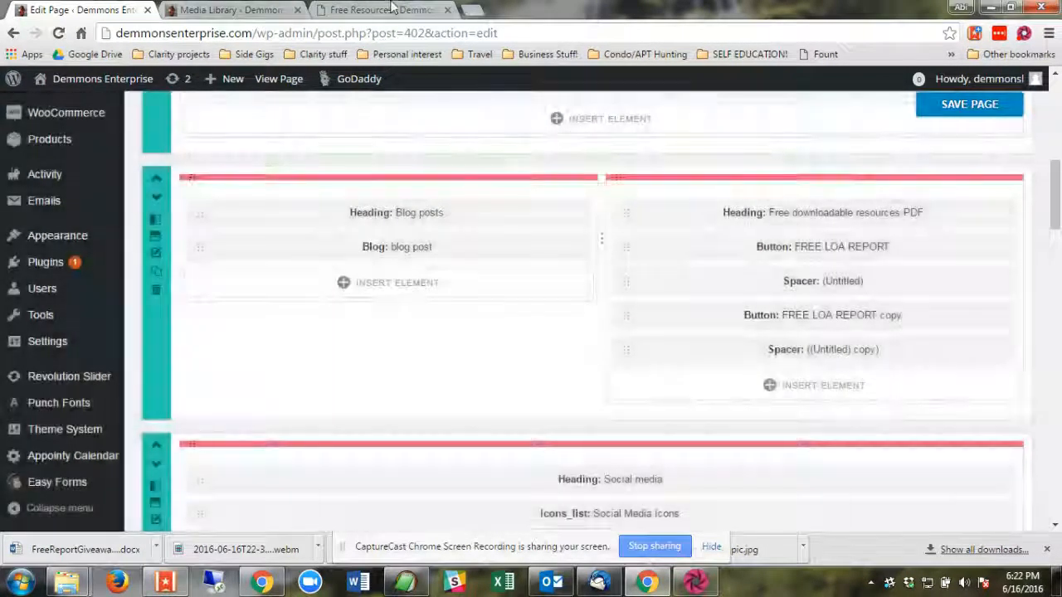
- Reload the live Free Resources page to check the spacing between the download buttons, then return to the page editor
left_click(393, 9)
key("F5")
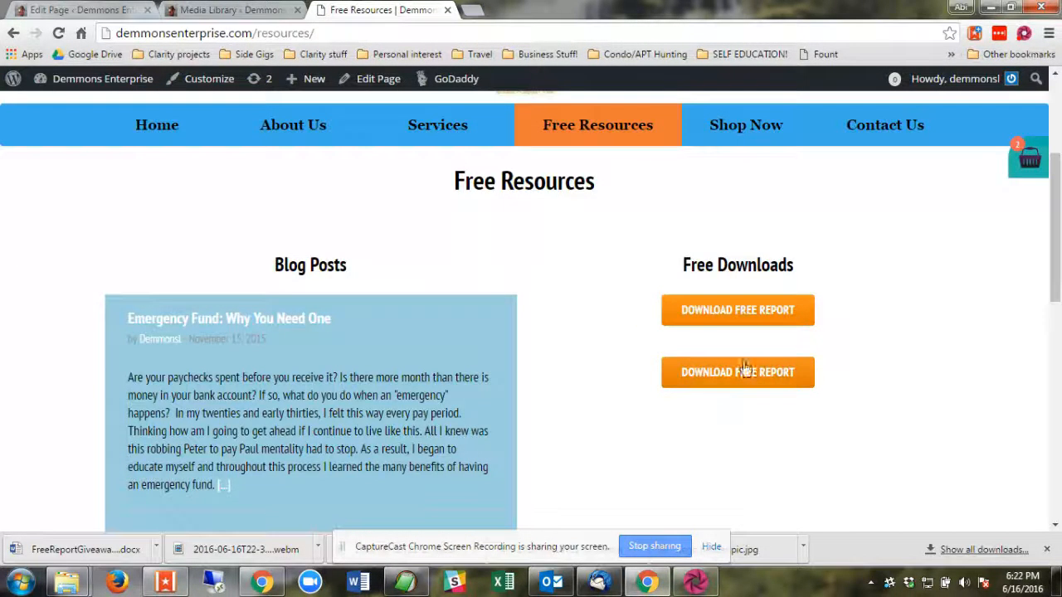
left_click(6, 9)
- Delete the copied button and the copied spacer, keeping only the original button and spacer in the downloads column
left_click(808, 277)
left_click(1001, 316)
left_click(616, 148)
left_click(1002, 315)
left_click(610, 147)
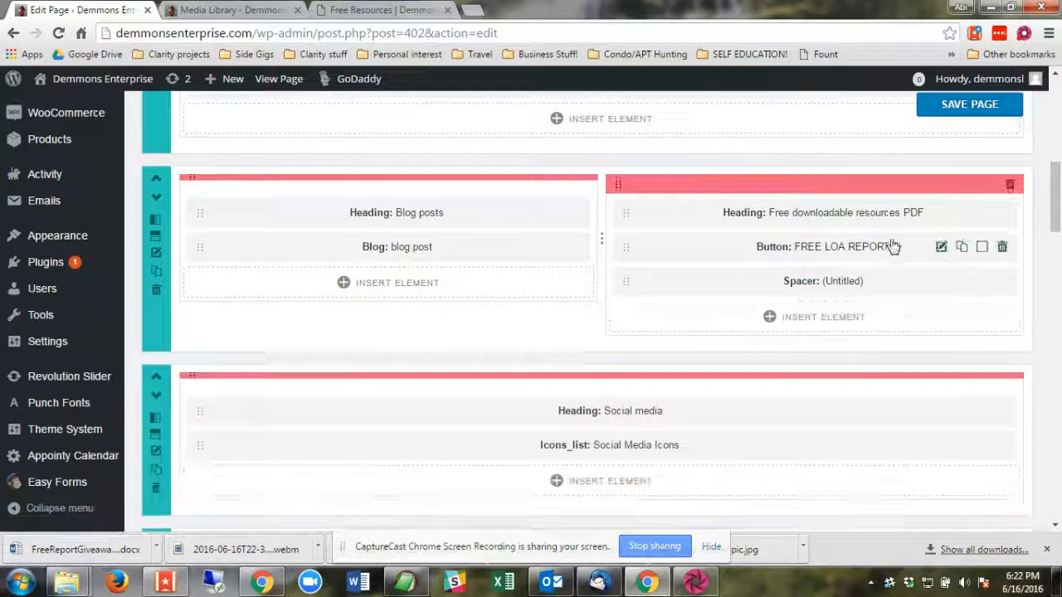
- Duplicate the FREE LOA REPORT button, place the copy below the spacer, and delete that copy
left_click(960, 247)
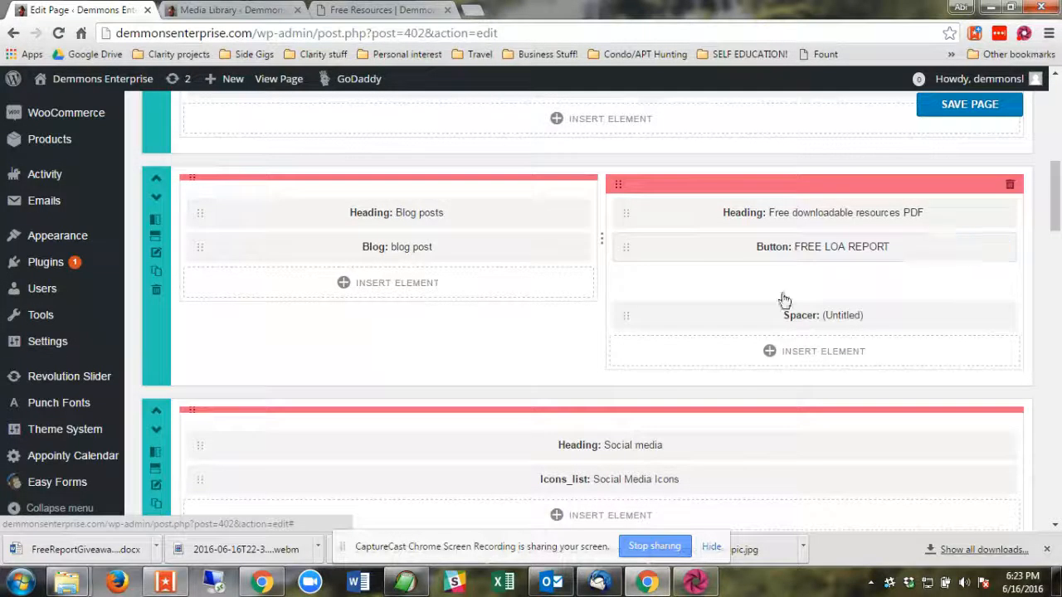
left_click_drag(627, 282, 618, 319)
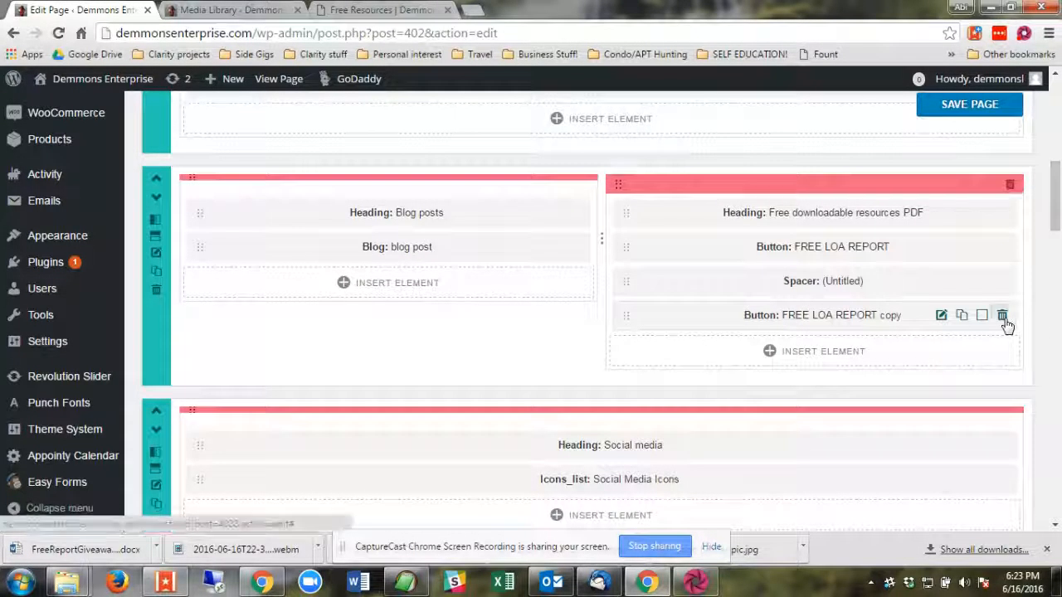
left_click(1002, 314)
left_click(591, 148)
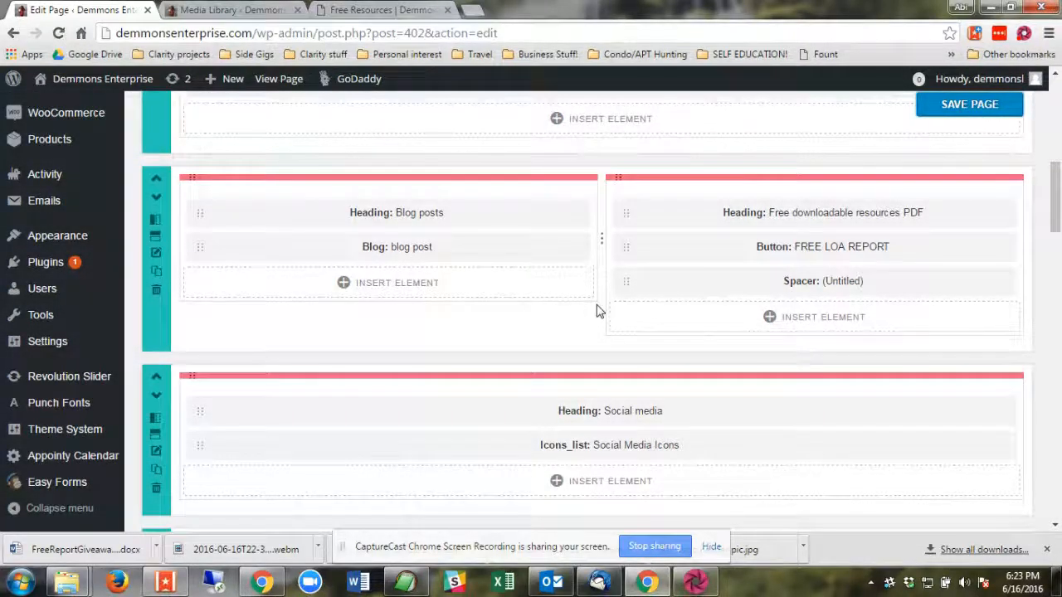
- Leave the page editor without saving and open the Easy Forms list of MailChimp opt-in forms
scroll(597, 311, "up", 4)
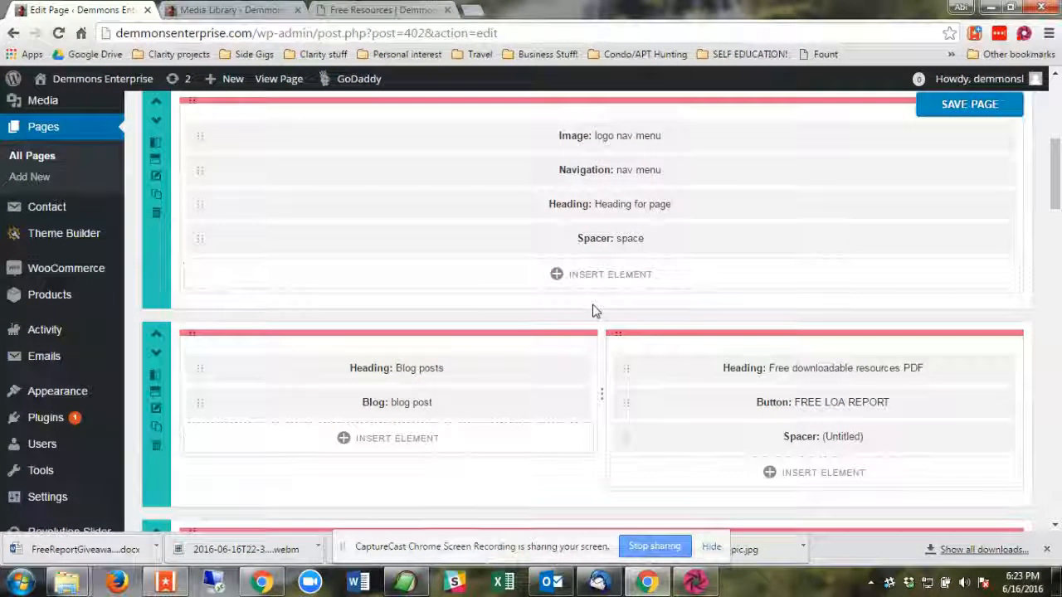
scroll(592, 311, "up", 2)
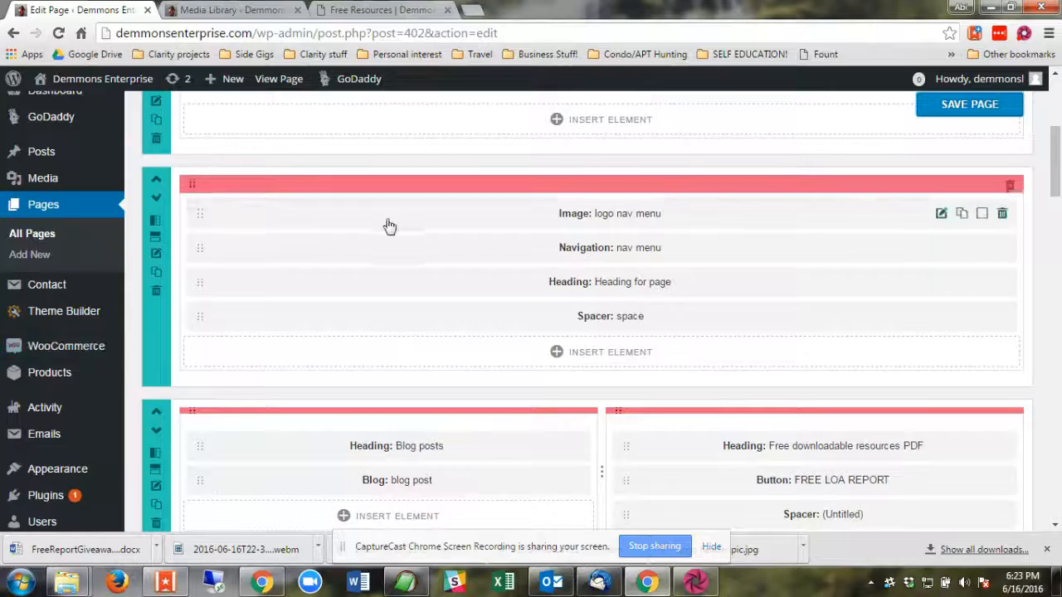
scroll(390, 224, "down", 2)
scroll(403, 213, "down", 3)
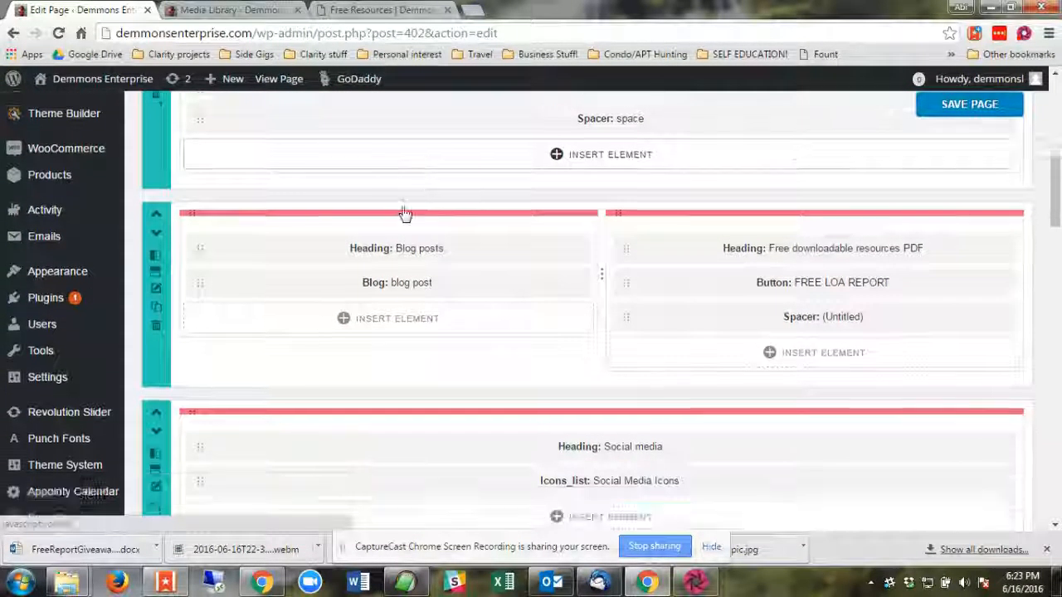
scroll(403, 213, "down", 3)
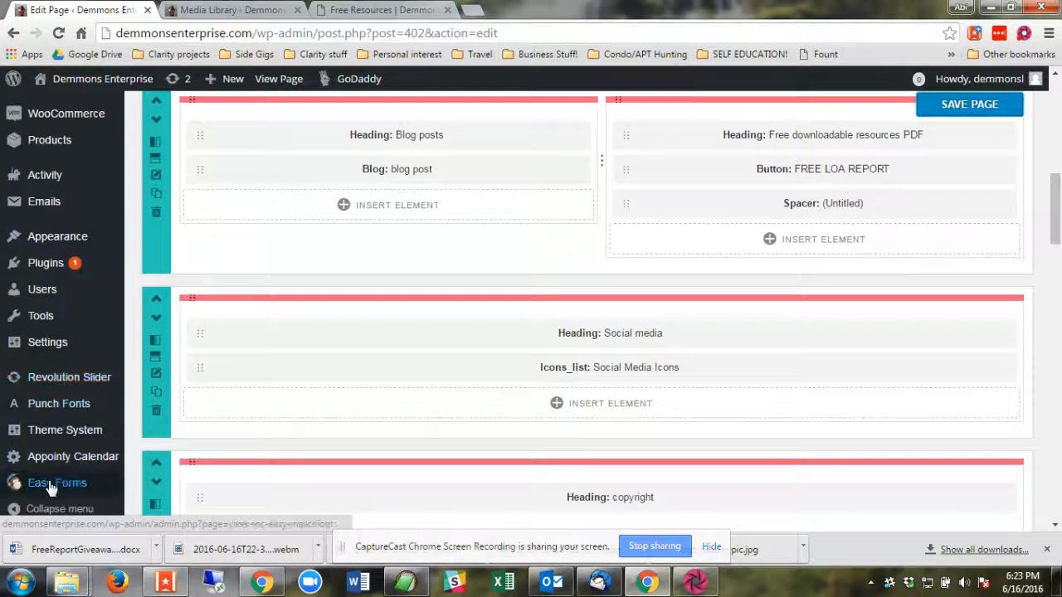
left_click(43, 489)
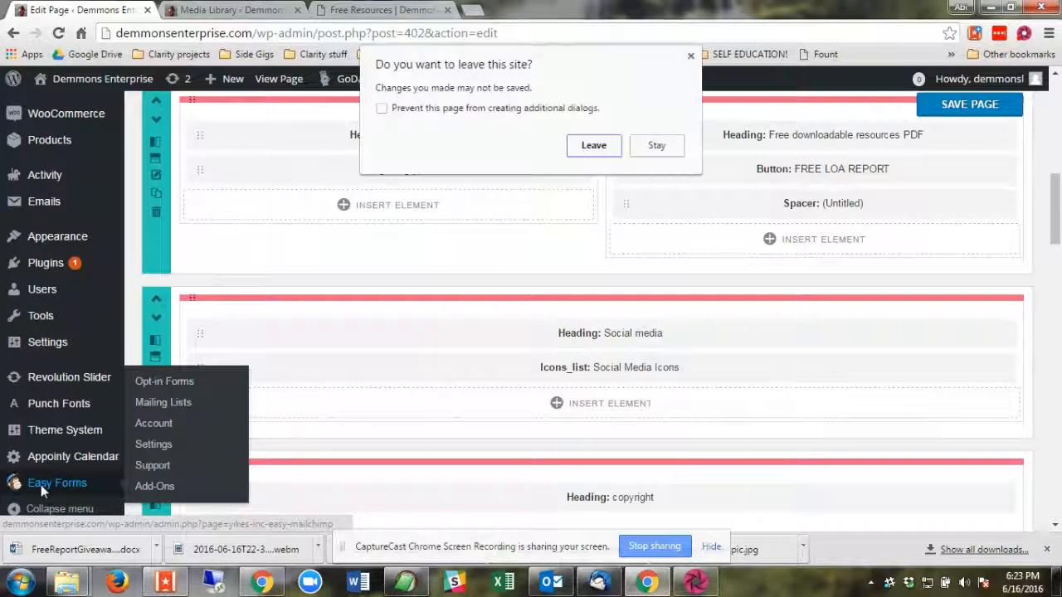
left_click(593, 146)
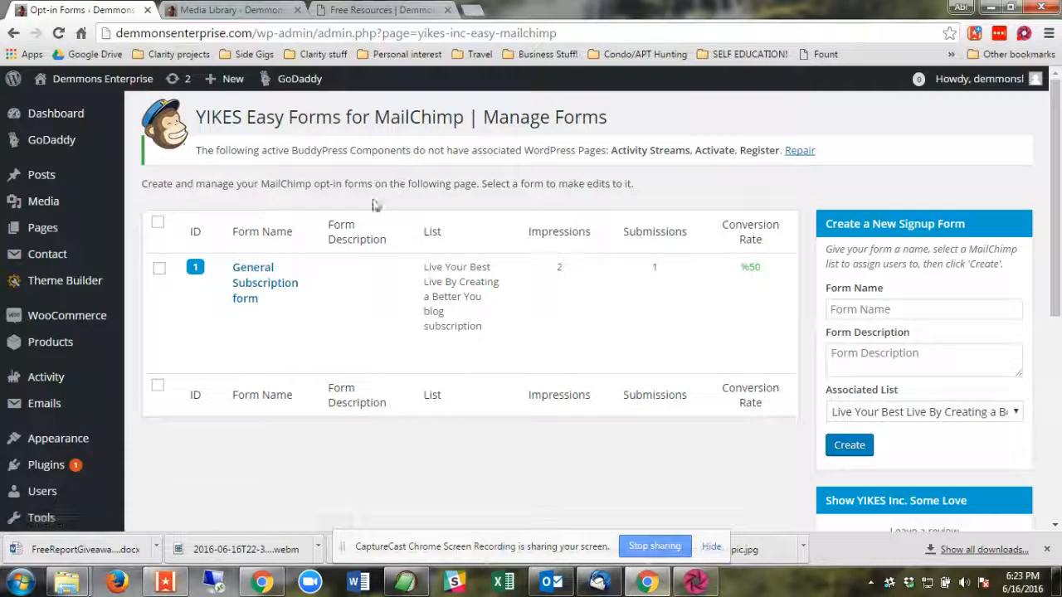
mouse_move(279, 283)
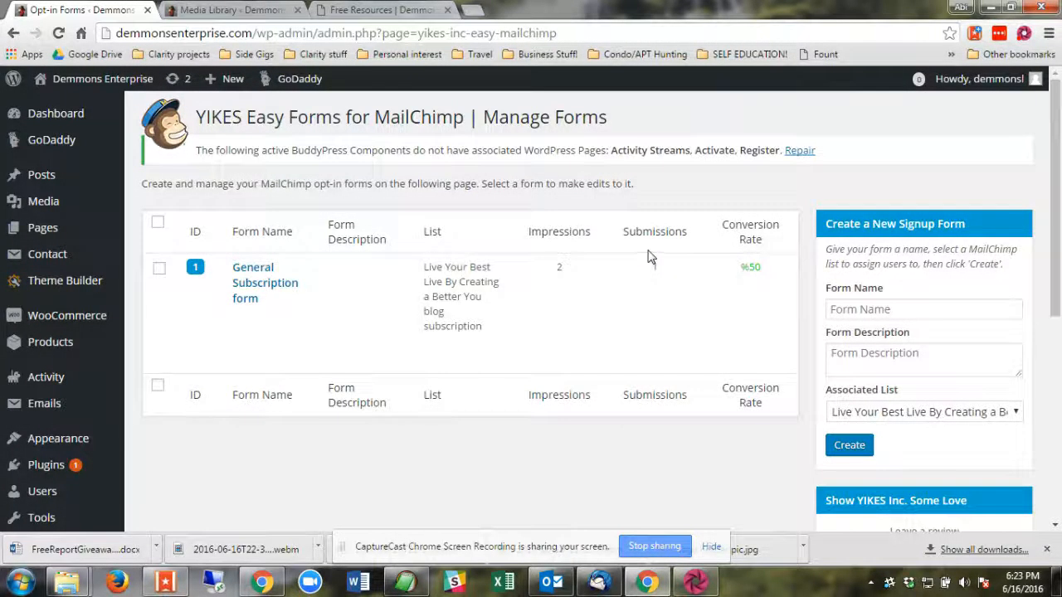
- Open the General Subscription form for editing and review its form builder fields and form settings
left_click(257, 284)
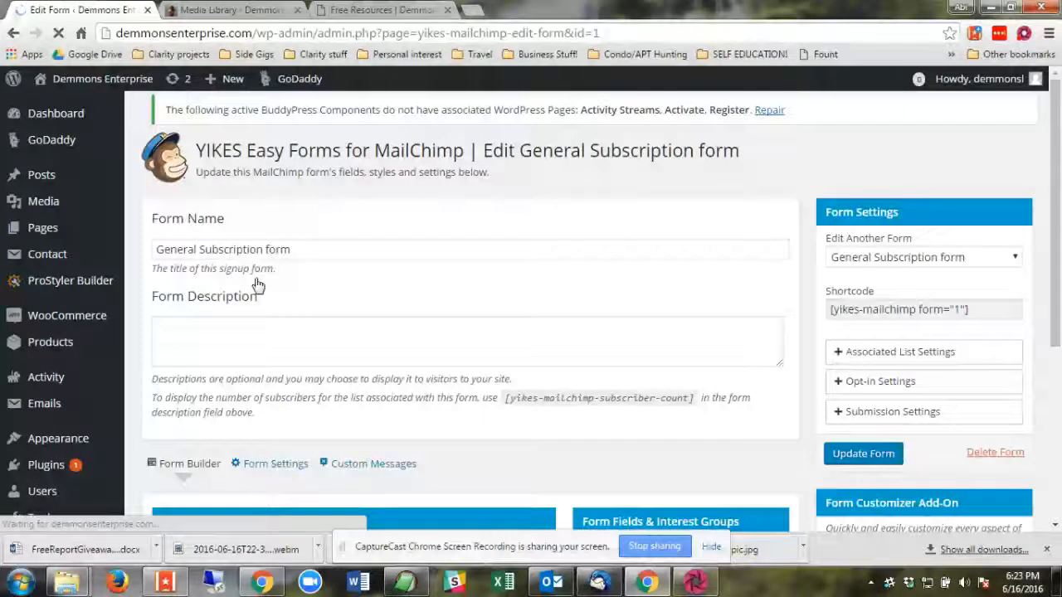
scroll(547, 312, "down", 1)
scroll(586, 316, "down", 2)
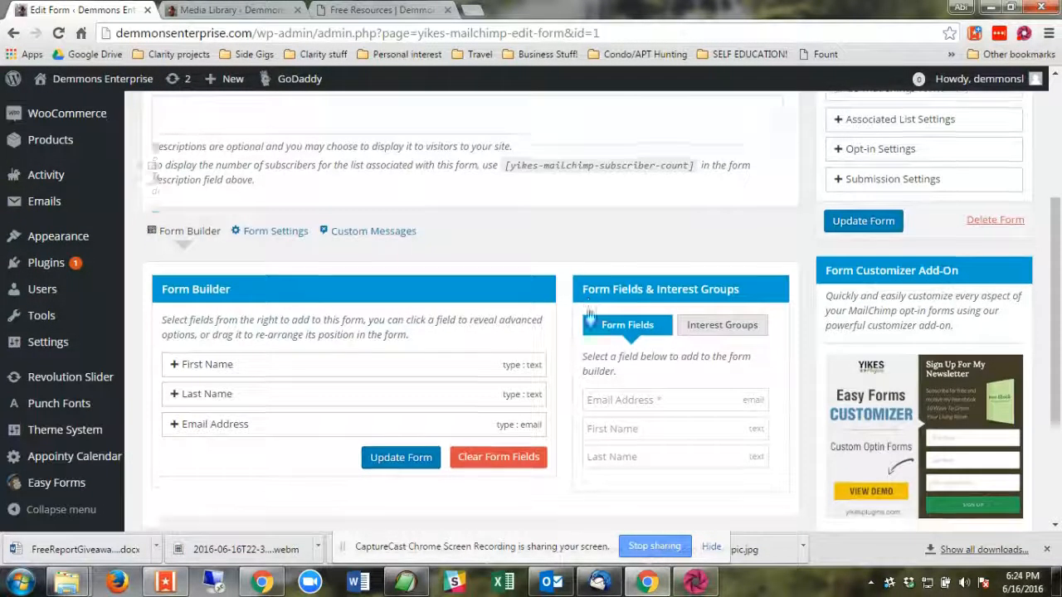
scroll(588, 315, "down", 2)
scroll(590, 315, "up", 4)
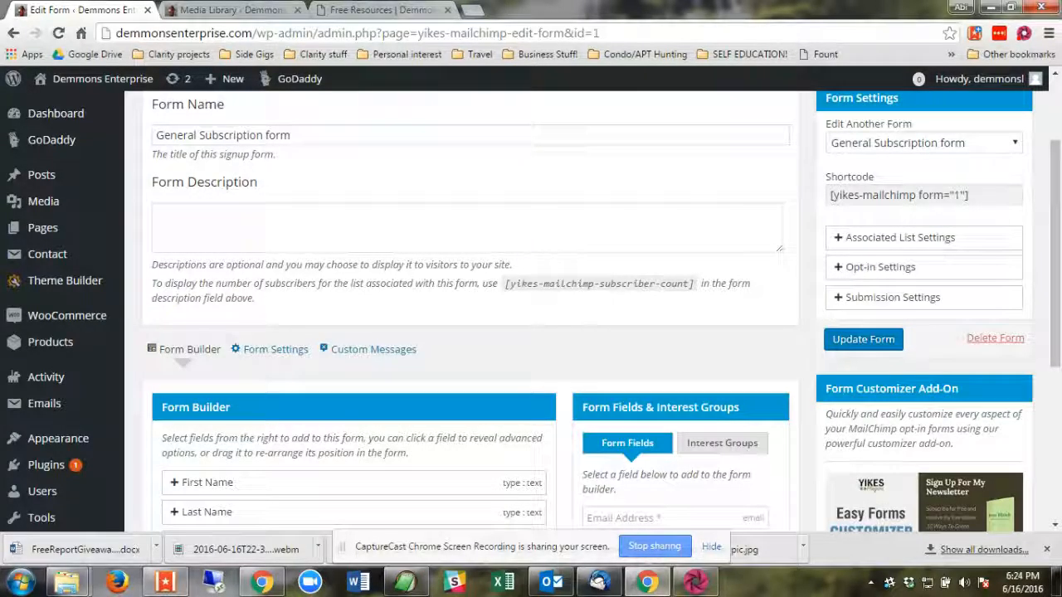
- Switch to the live Free Resources page and view the newsletter sign-up banner above the site logo
left_click(349, 10)
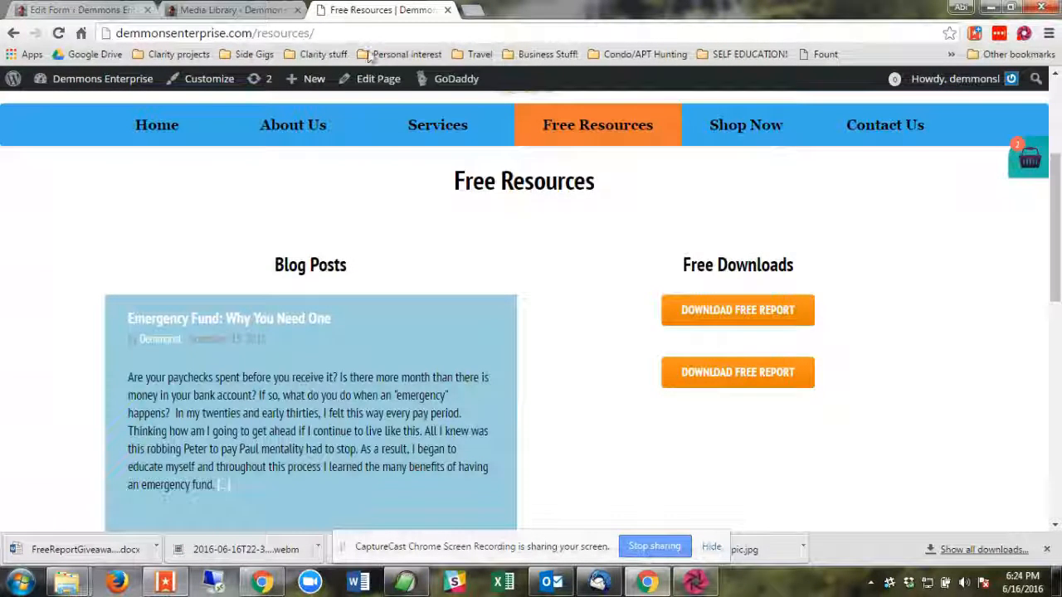
scroll(122, 330, "up", 3)
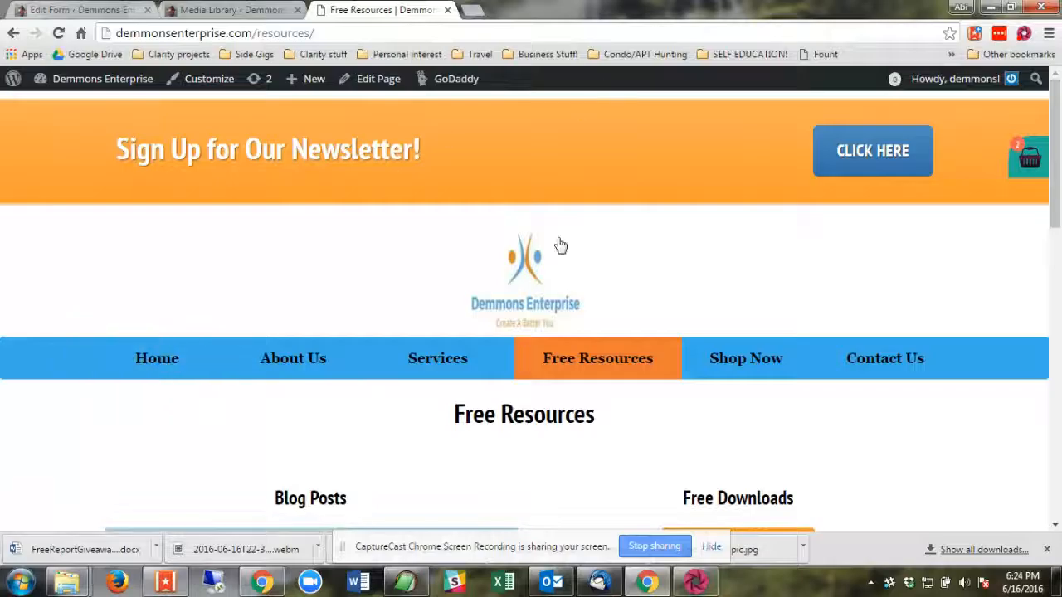